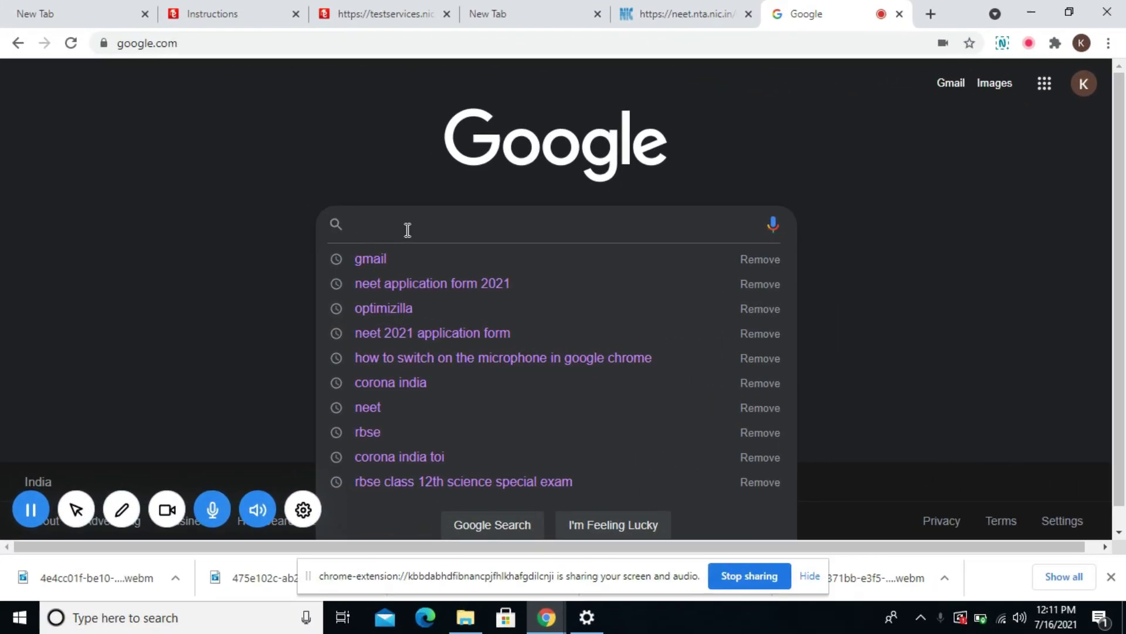
Search Google for 'neet 2021 application form' and check the results list
{"action": "type", "text": "s"}
{"action": "key", "text": "BackSpace"}
{"action": "type", "text": "neet "}
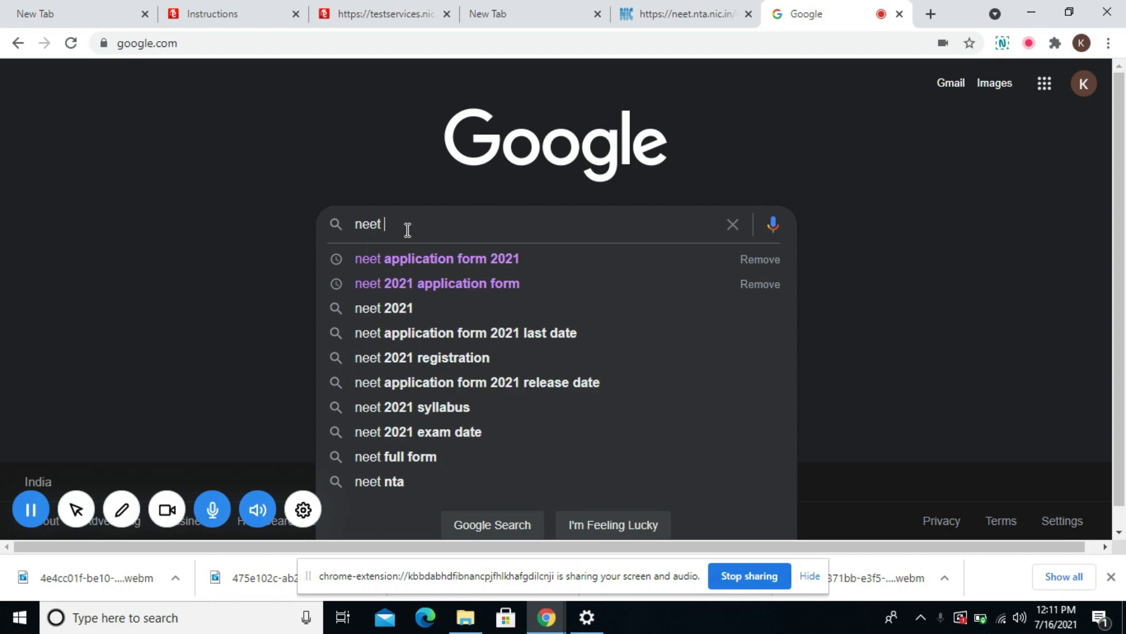
{"action": "type", "text": "2021 ap"}
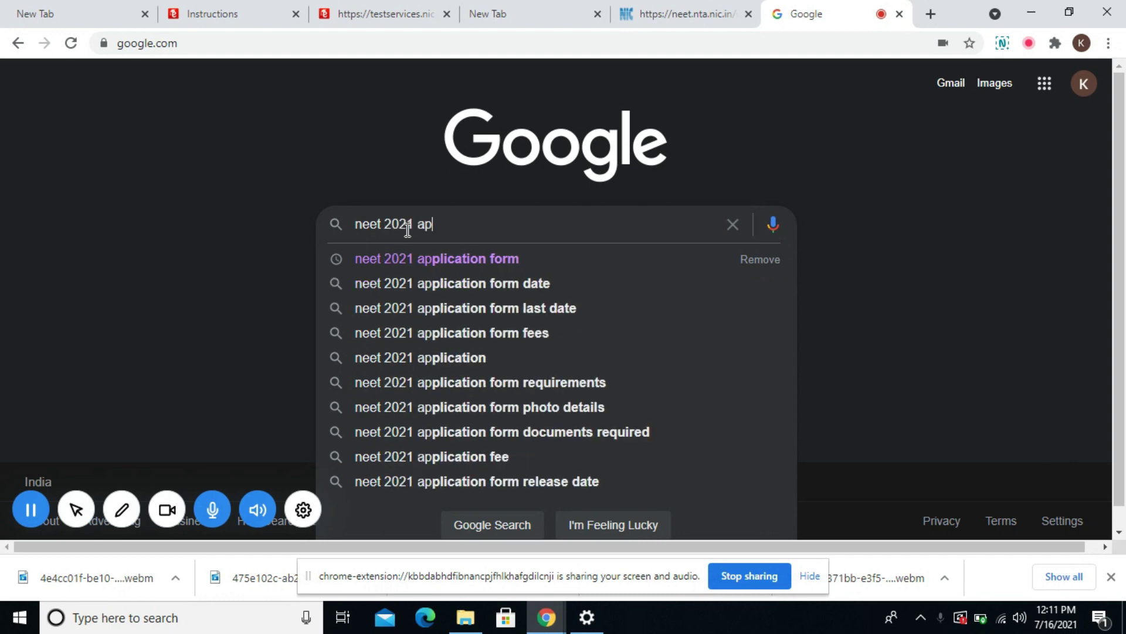
{"action": "type", "text": "plicationf orm"}
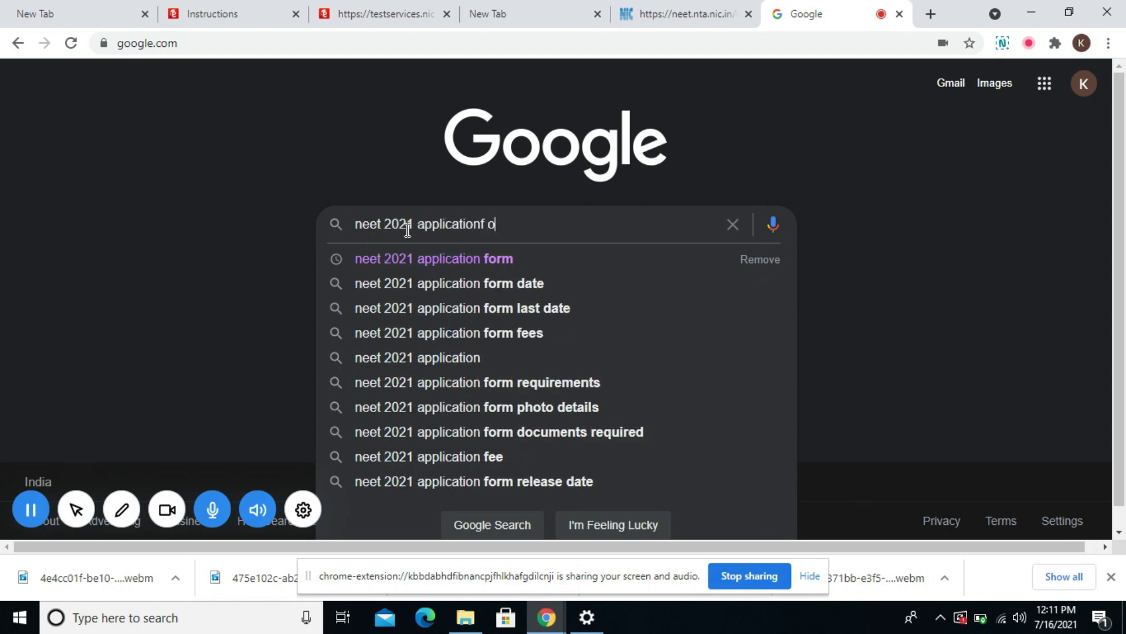
{"action": "key", "text": "Return"}
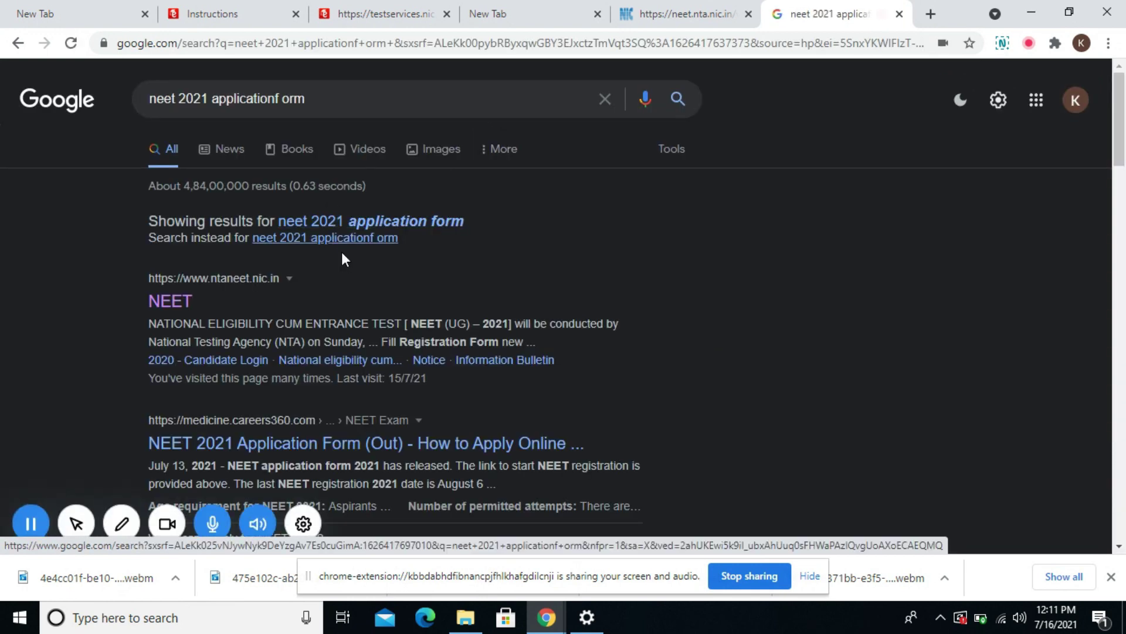
{"action": "scroll", "coordinate": [343, 252], "scroll_direction": "down", "scroll_amount": 3}
{"action": "scroll", "coordinate": [259, 213], "scroll_direction": "up", "scroll_amount": 1}
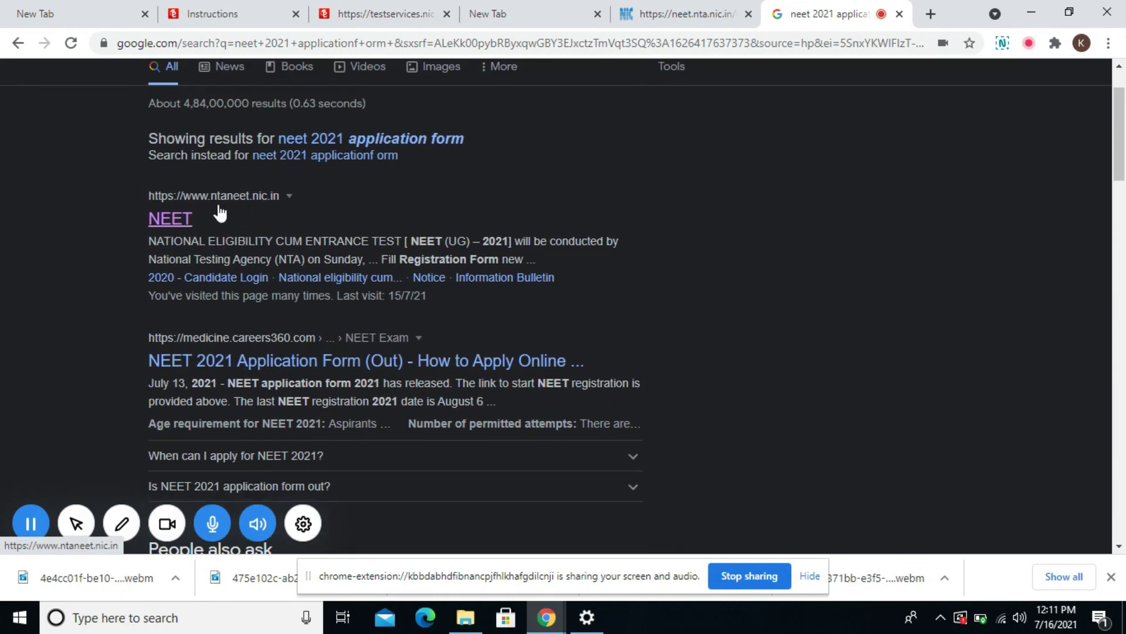
Open the official NEET site and follow its Fill Registration Form link to the testservices portal
{"action": "left_click", "coordinate": [172, 223]}
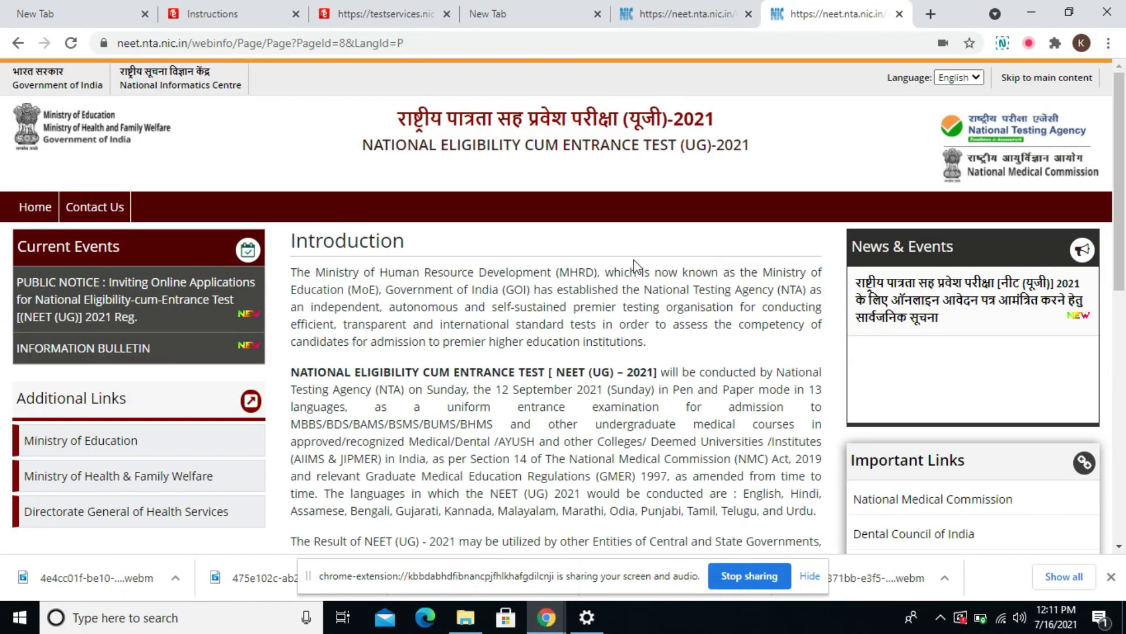
{"action": "scroll", "coordinate": [516, 223], "scroll_direction": "down", "scroll_amount": 10}
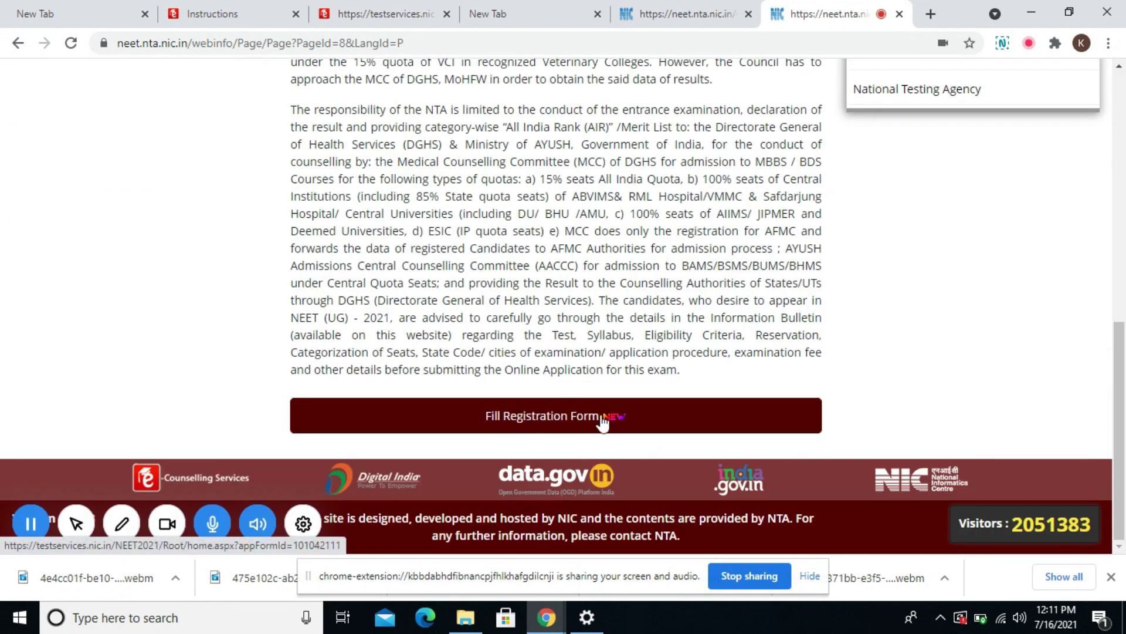
{"action": "left_click", "coordinate": [550, 425]}
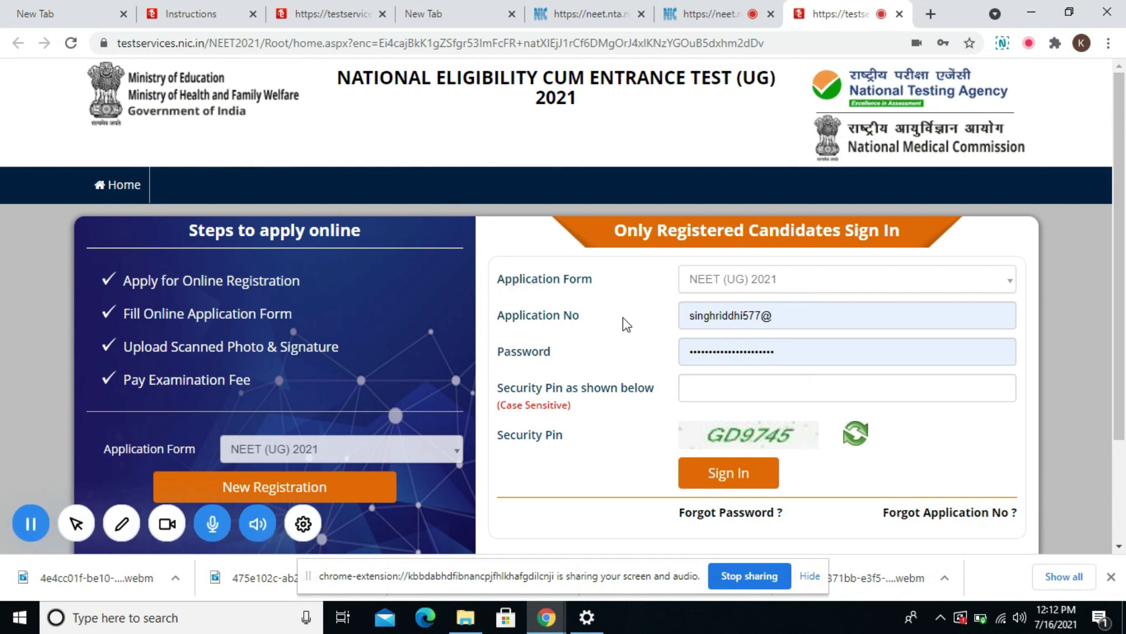
{"action": "scroll", "coordinate": [607, 308], "scroll_direction": "down", "scroll_amount": 1}
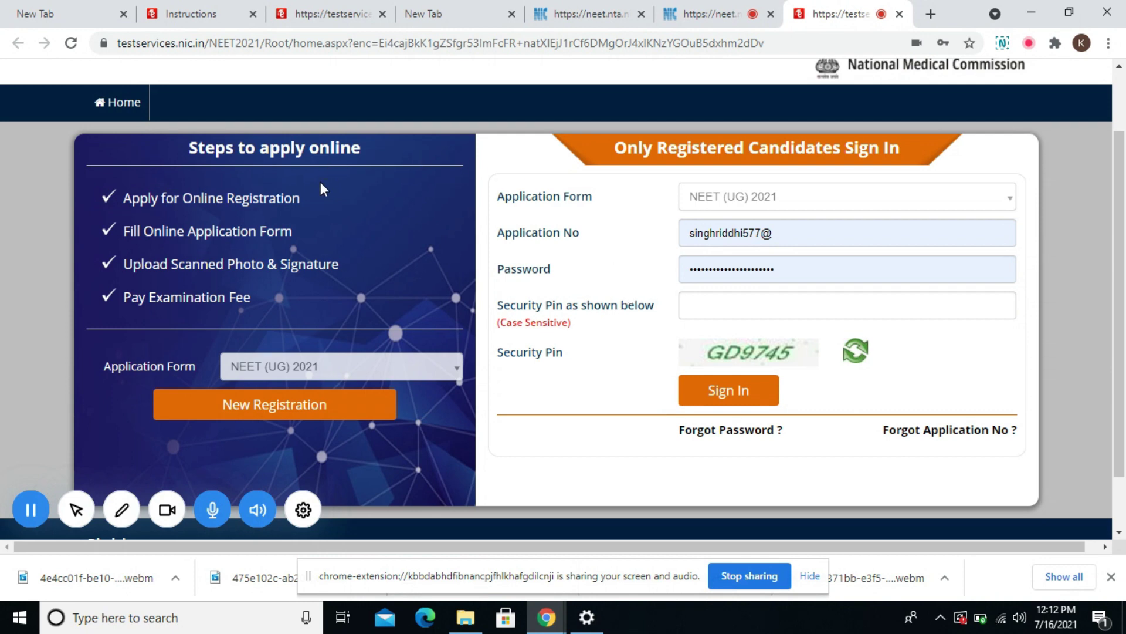
Start a New Registration and read through the instructions
{"action": "left_click", "coordinate": [295, 405]}
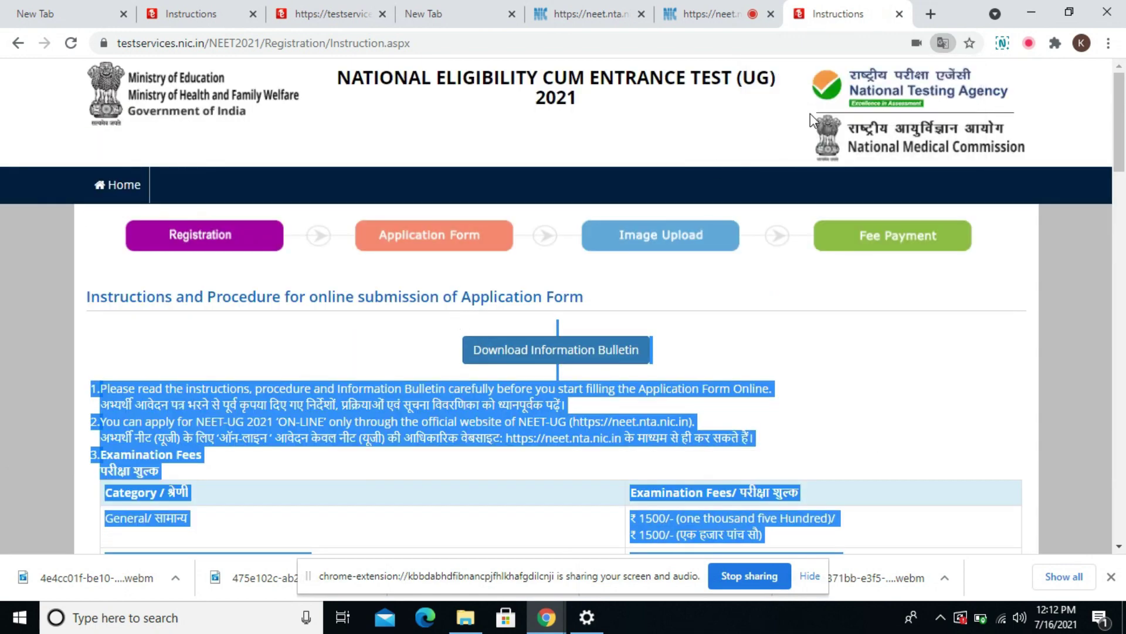
{"action": "scroll", "coordinate": [660, 290], "scroll_direction": "down", "scroll_amount": 3}
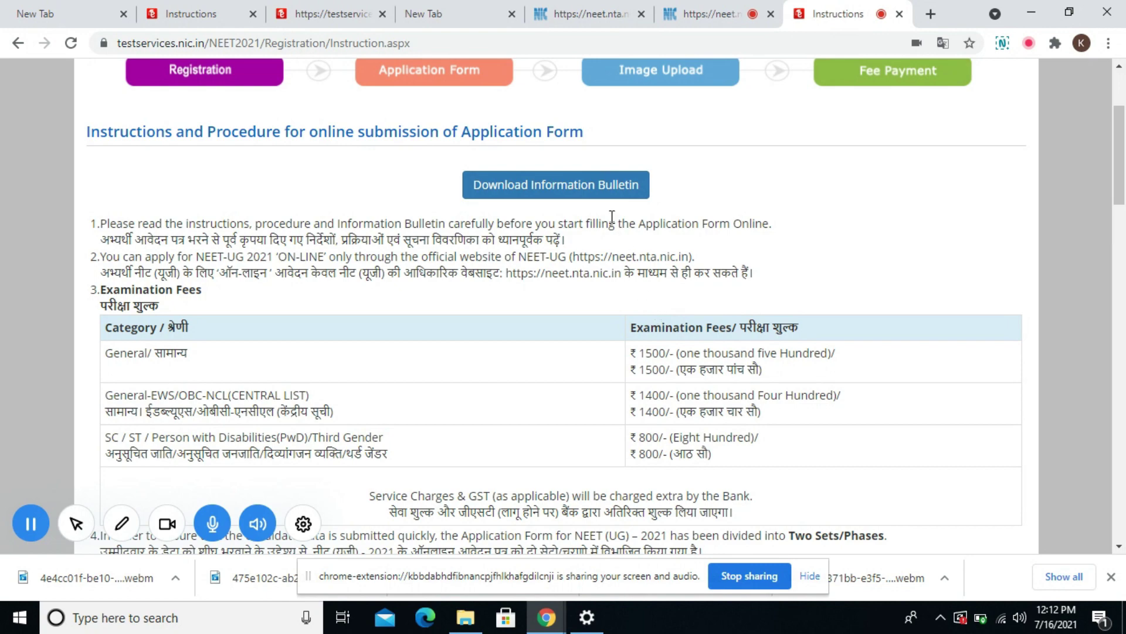
{"action": "scroll", "coordinate": [616, 258], "scroll_direction": "down", "scroll_amount": 4}
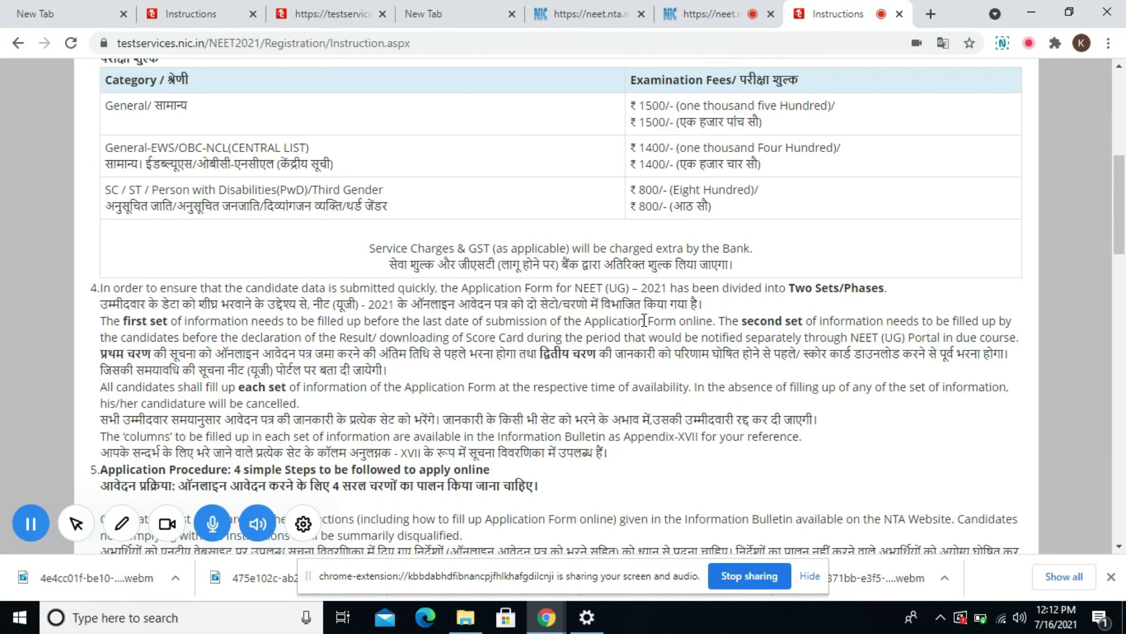
{"action": "scroll", "coordinate": [638, 304], "scroll_direction": "down", "scroll_amount": 4}
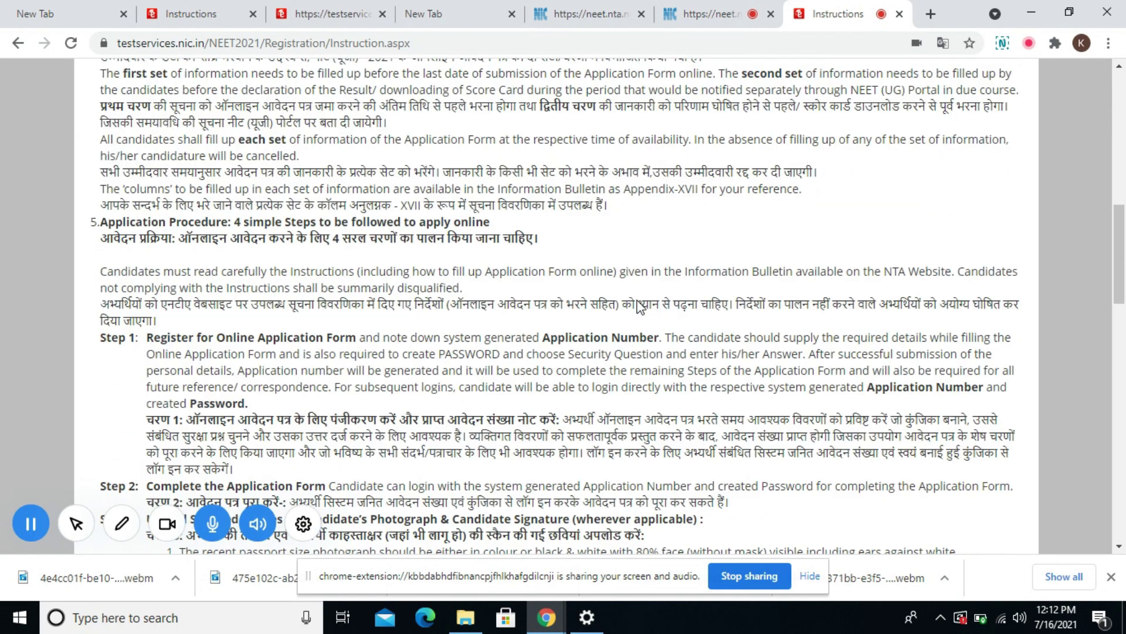
{"action": "scroll", "coordinate": [638, 303], "scroll_direction": "down", "scroll_amount": 5}
{"action": "scroll", "coordinate": [580, 274], "scroll_direction": "down", "scroll_amount": 15}
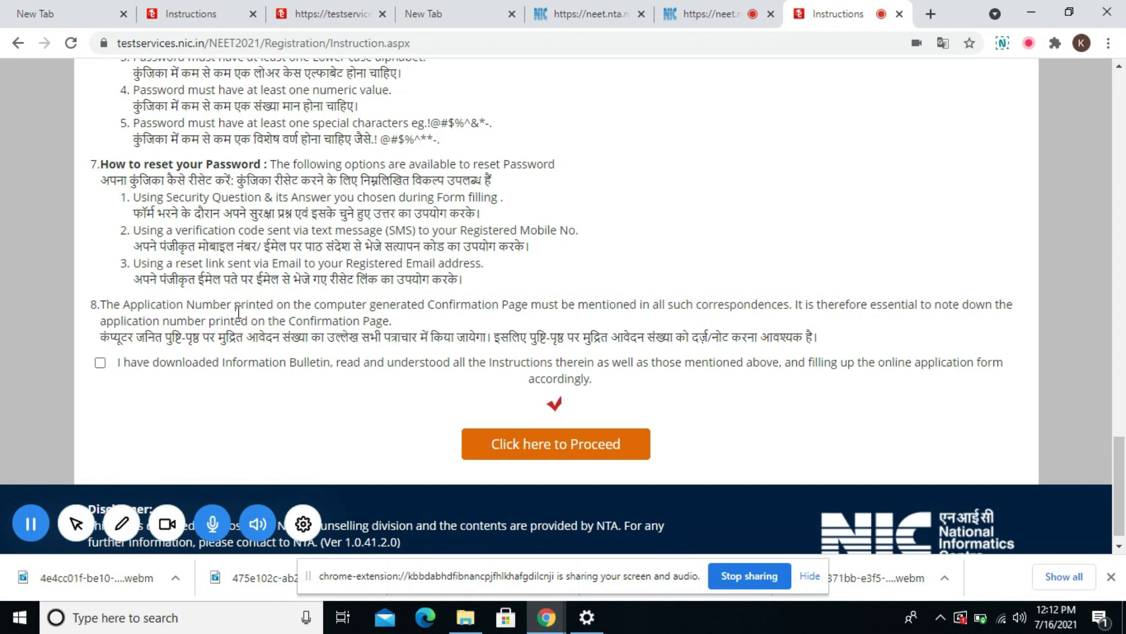
Tick the instructions declaration and proceed to the blank Personal Details form
{"action": "left_click", "coordinate": [100, 362]}
{"action": "scroll", "coordinate": [558, 245], "scroll_direction": "down", "scroll_amount": 1}
{"action": "left_click", "coordinate": [520, 424]}
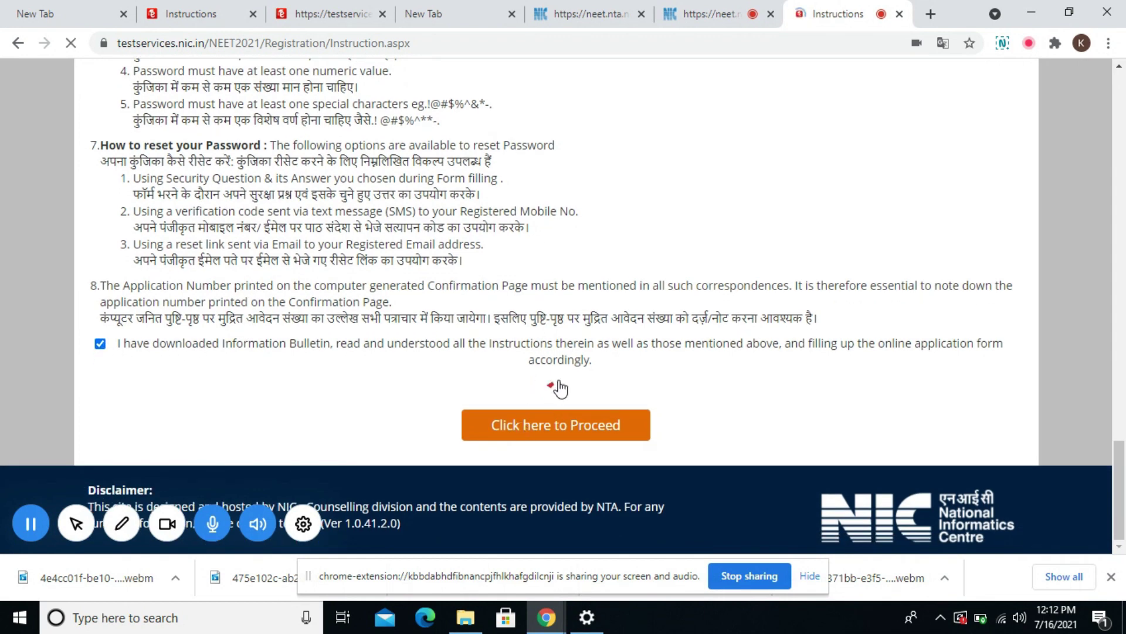
{"action": "scroll", "coordinate": [563, 244], "scroll_direction": "down", "scroll_amount": 3}
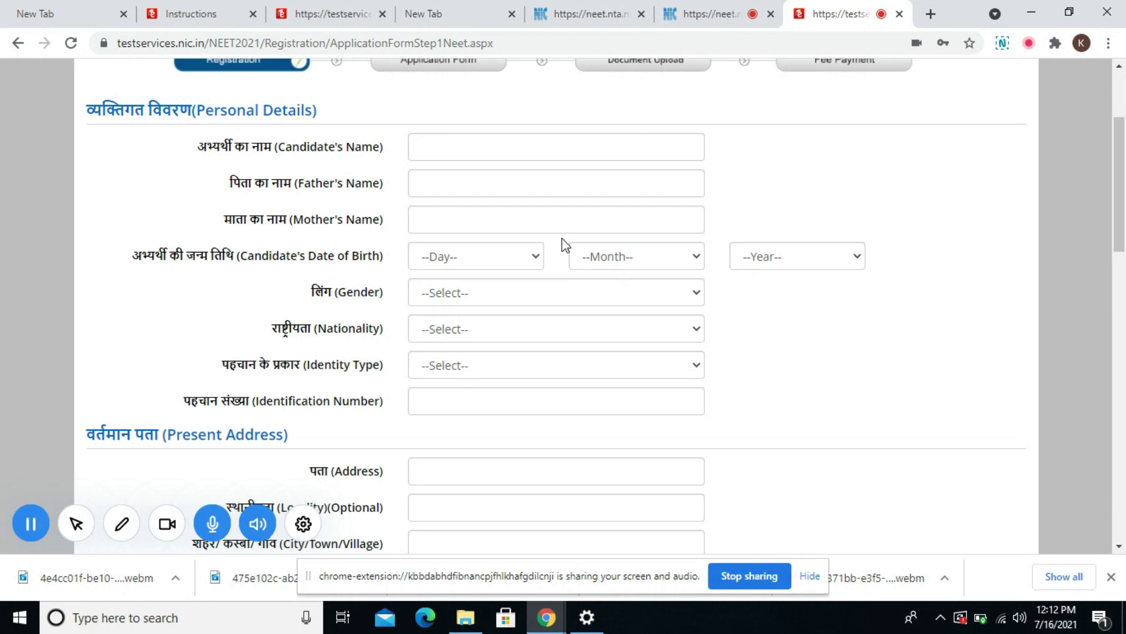
Leave the blank form and switch to the tab holding the earlier registration's Declaration page
{"action": "scroll", "coordinate": [564, 244], "scroll_direction": "down", "scroll_amount": 3}
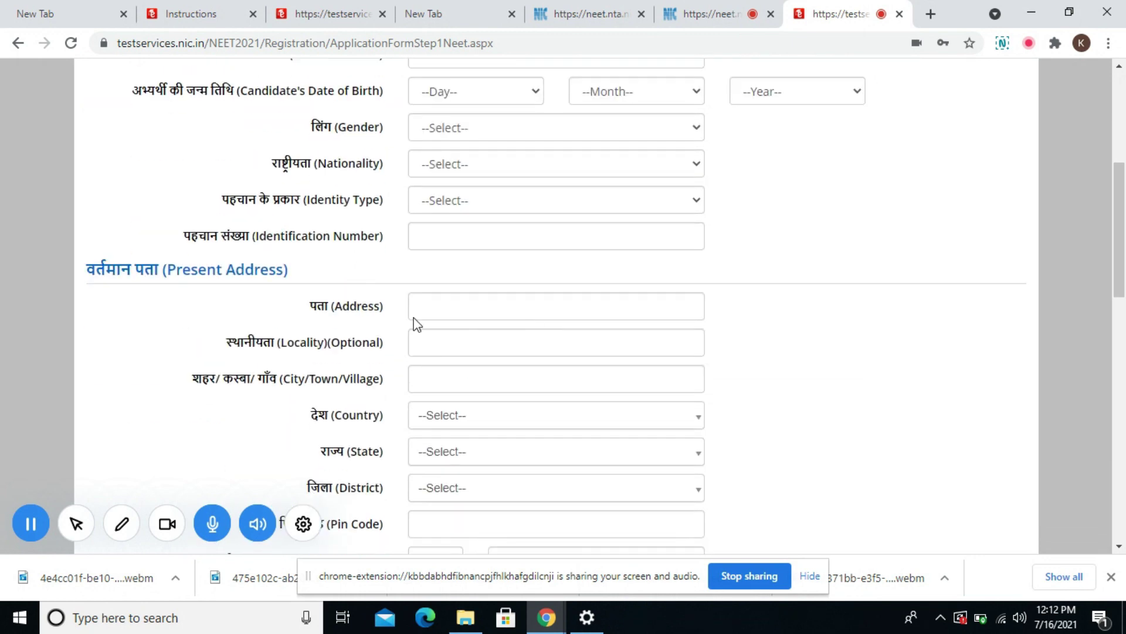
{"action": "scroll", "coordinate": [561, 268], "scroll_direction": "up", "scroll_amount": 1}
{"action": "scroll", "coordinate": [572, 274], "scroll_direction": "down", "scroll_amount": 8}
{"action": "scroll", "coordinate": [570, 270], "scroll_direction": "down", "scroll_amount": 7}
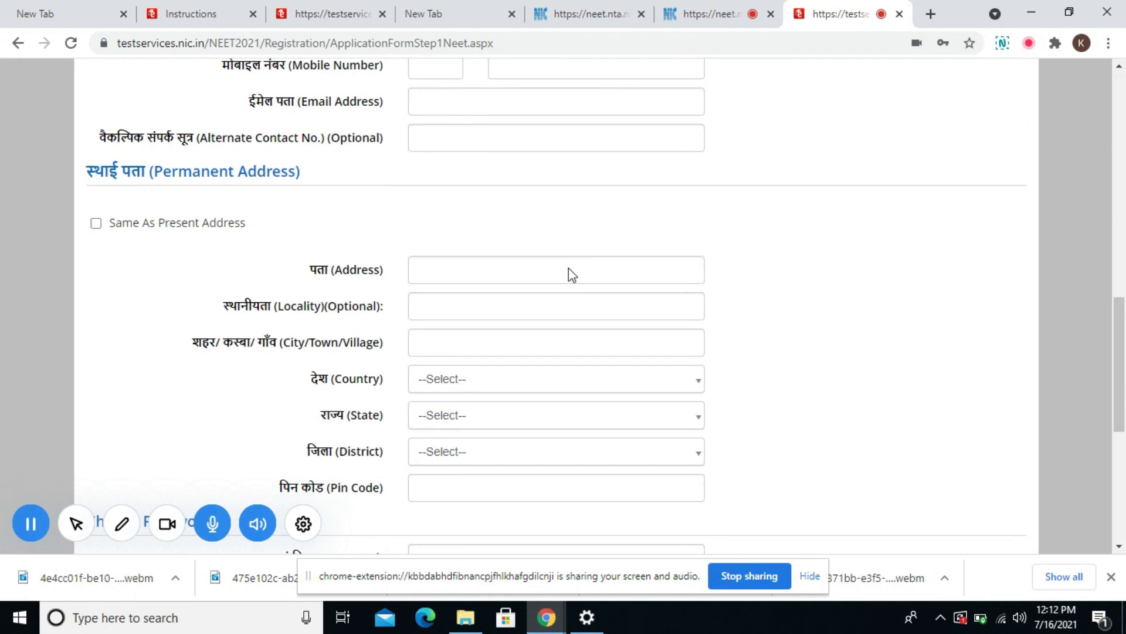
{"action": "scroll", "coordinate": [570, 269], "scroll_direction": "down", "scroll_amount": 1}
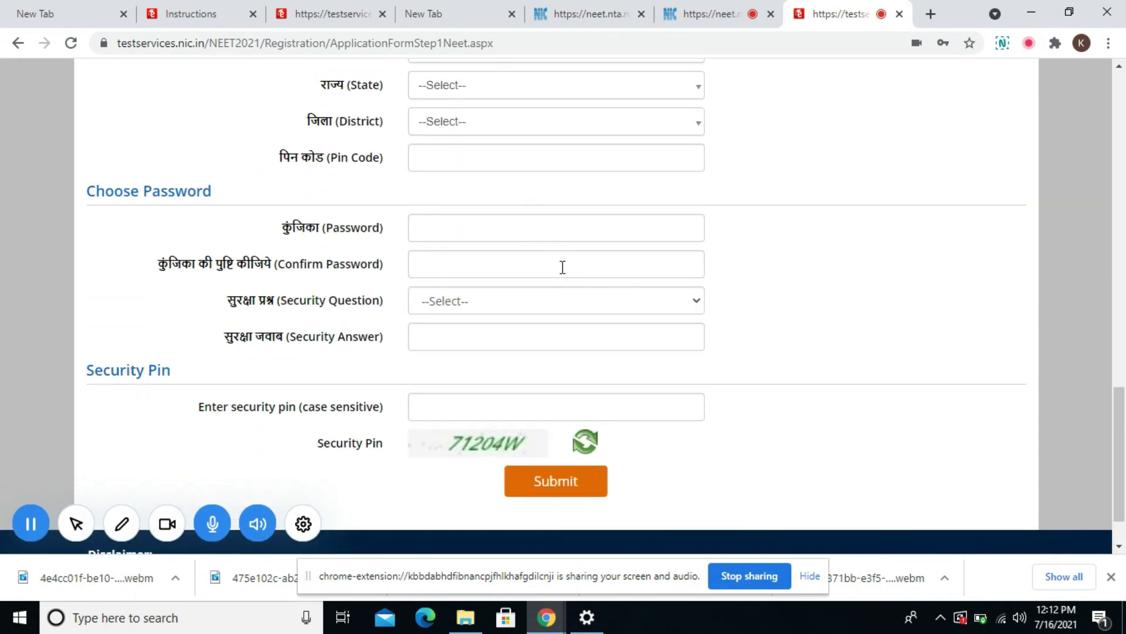
{"action": "scroll", "coordinate": [561, 260], "scroll_direction": "up", "scroll_amount": 20}
{"action": "scroll", "coordinate": [493, 276], "scroll_direction": "down", "scroll_amount": 8}
{"action": "scroll", "coordinate": [493, 229], "scroll_direction": "up", "scroll_amount": 5}
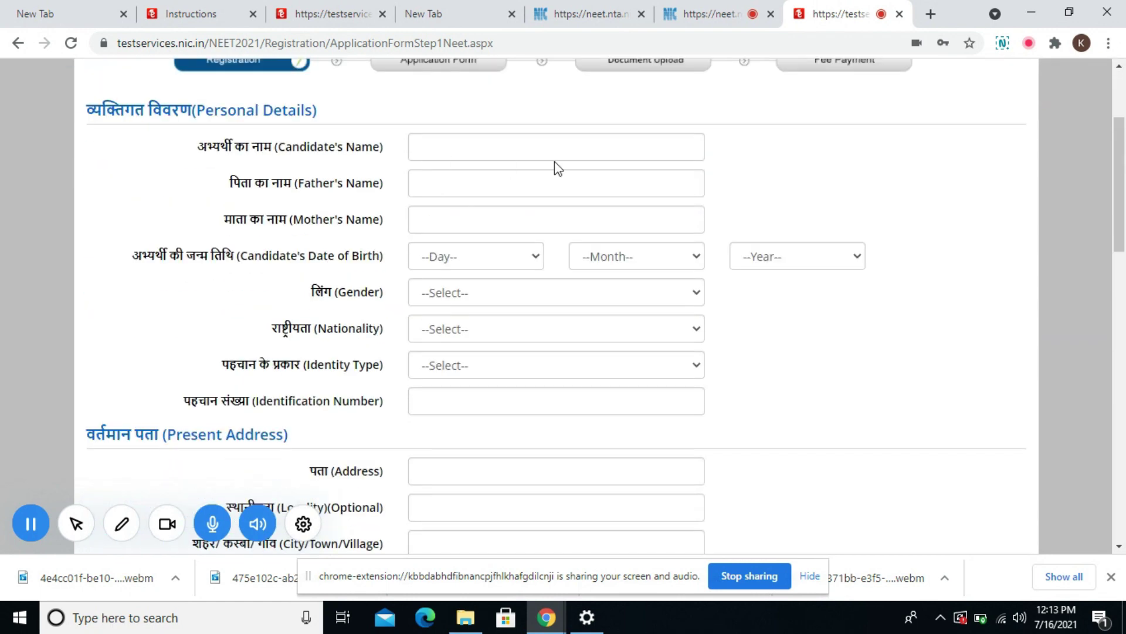
{"action": "left_click", "coordinate": [562, 19]}
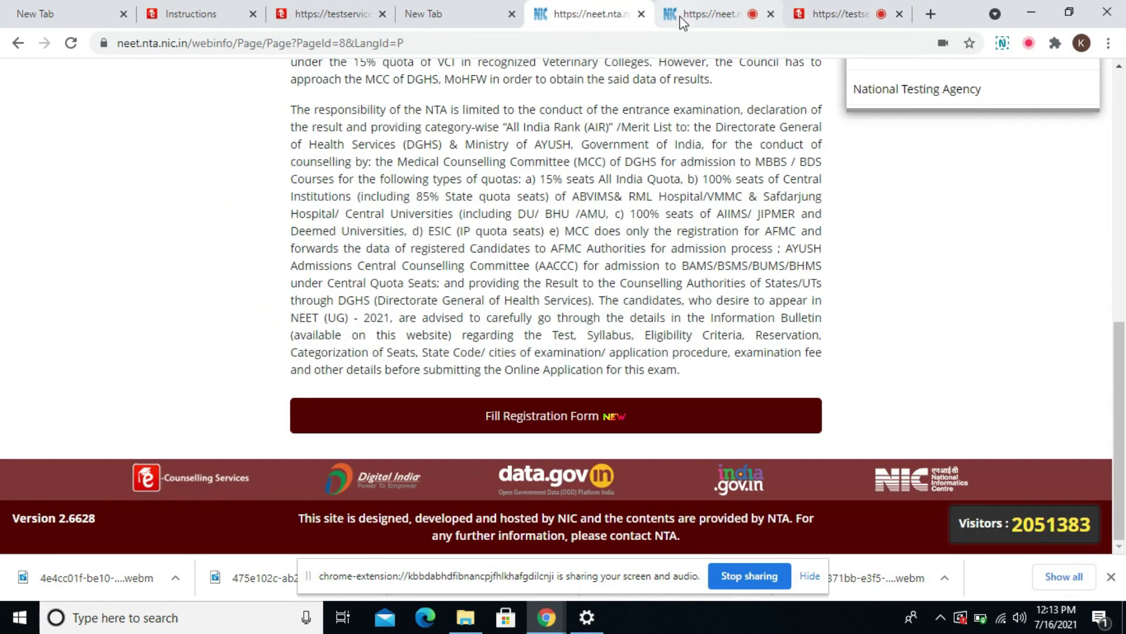
{"action": "left_click", "coordinate": [839, 14]}
{"action": "left_click", "coordinate": [329, 13]}
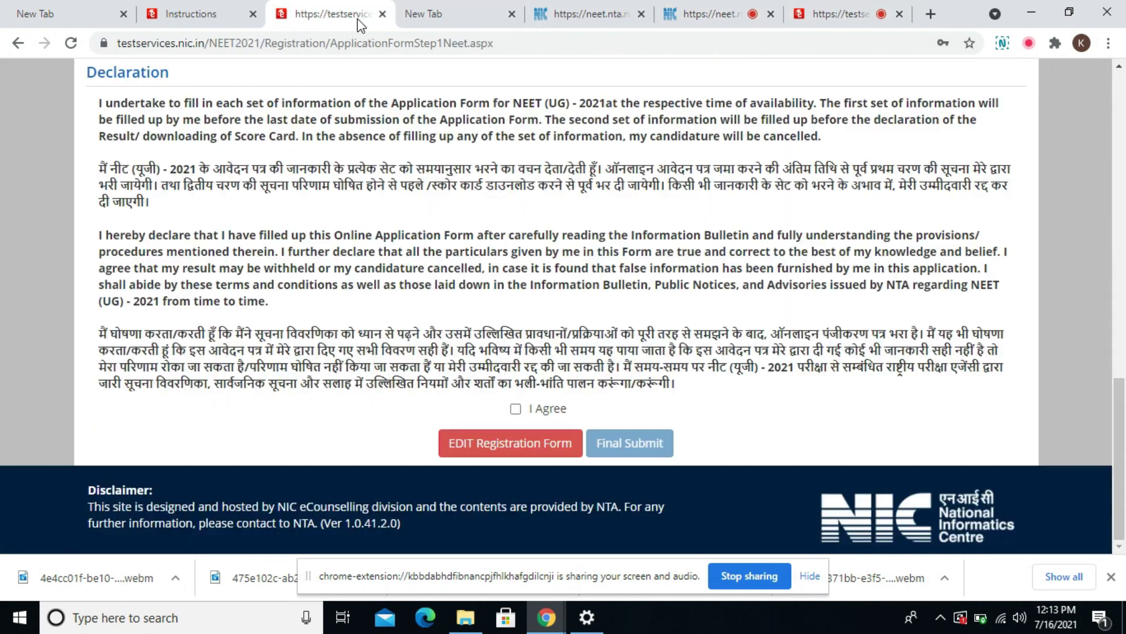
{"action": "scroll", "coordinate": [463, 214], "scroll_direction": "up", "scroll_amount": 20}
{"action": "scroll", "coordinate": [476, 225], "scroll_direction": "down", "scroll_amount": 3}
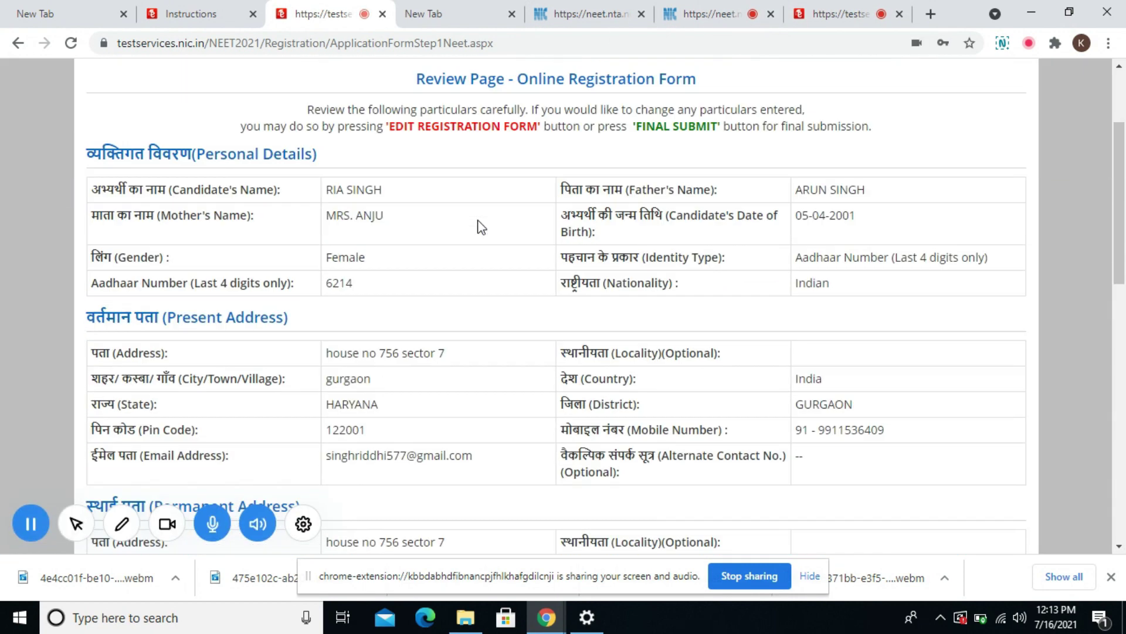
{"action": "scroll", "coordinate": [418, 179], "scroll_direction": "up", "scroll_amount": 3}
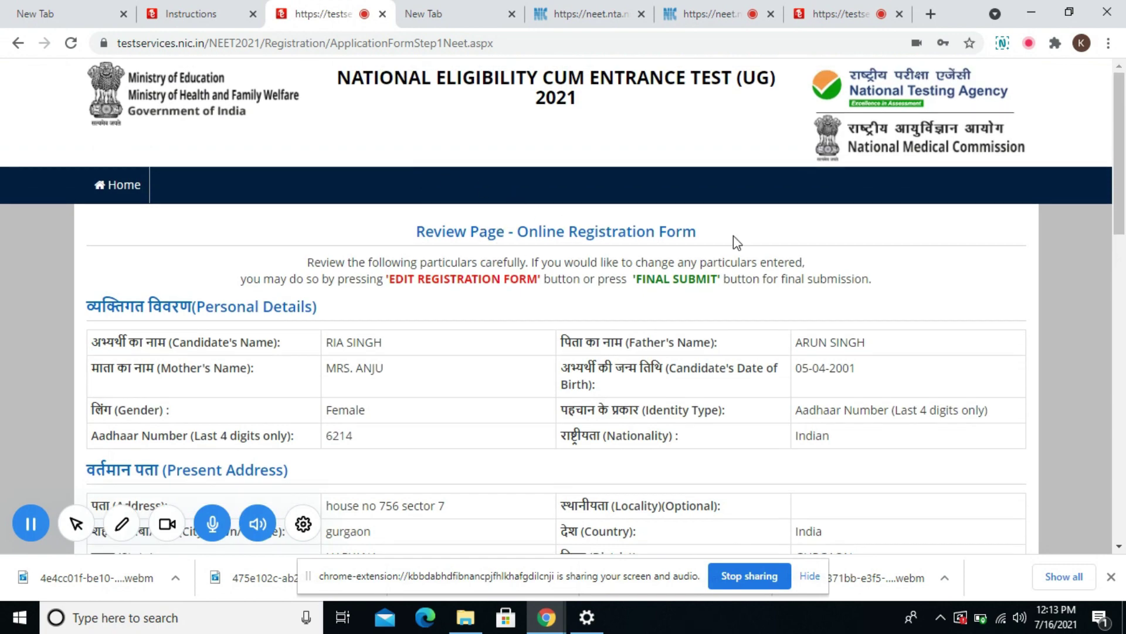
{"action": "scroll", "coordinate": [737, 242], "scroll_direction": "down", "scroll_amount": 6}
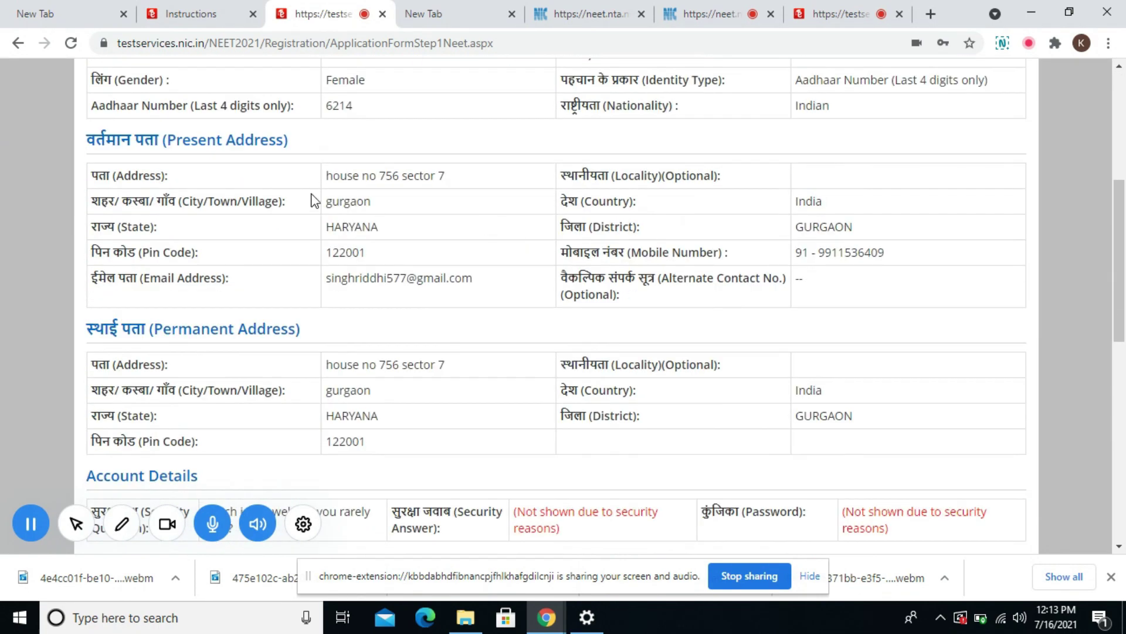
{"action": "scroll", "coordinate": [726, 197], "scroll_direction": "down", "scroll_amount": 8}
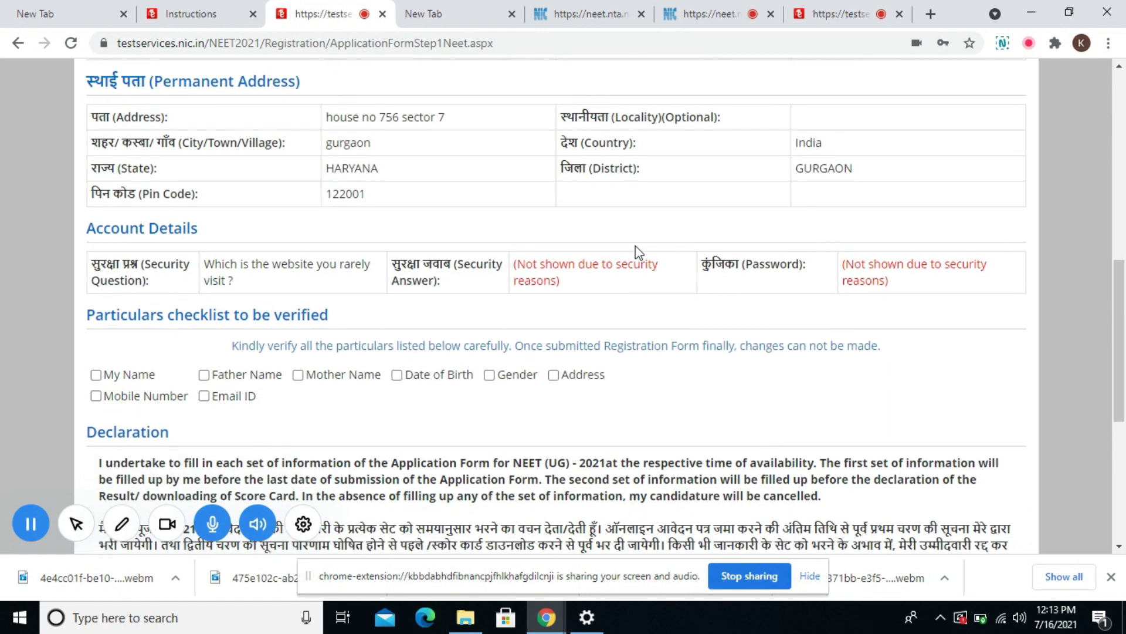
{"action": "scroll", "coordinate": [476, 212], "scroll_direction": "up", "scroll_amount": 1}
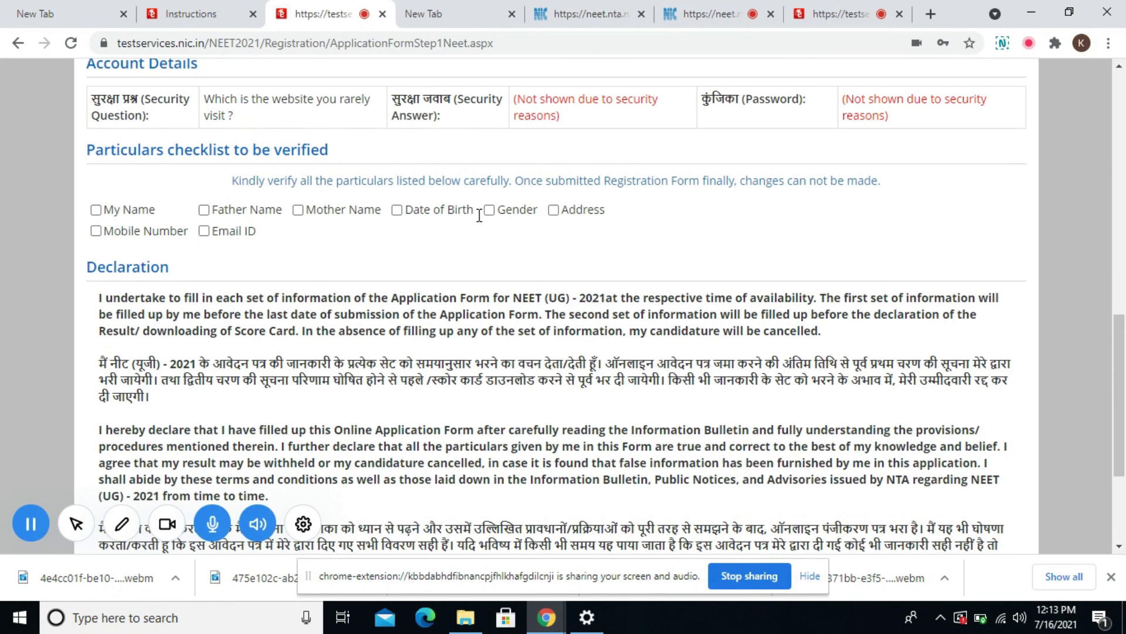
{"action": "scroll", "coordinate": [578, 315], "scroll_direction": "down", "scroll_amount": 3}
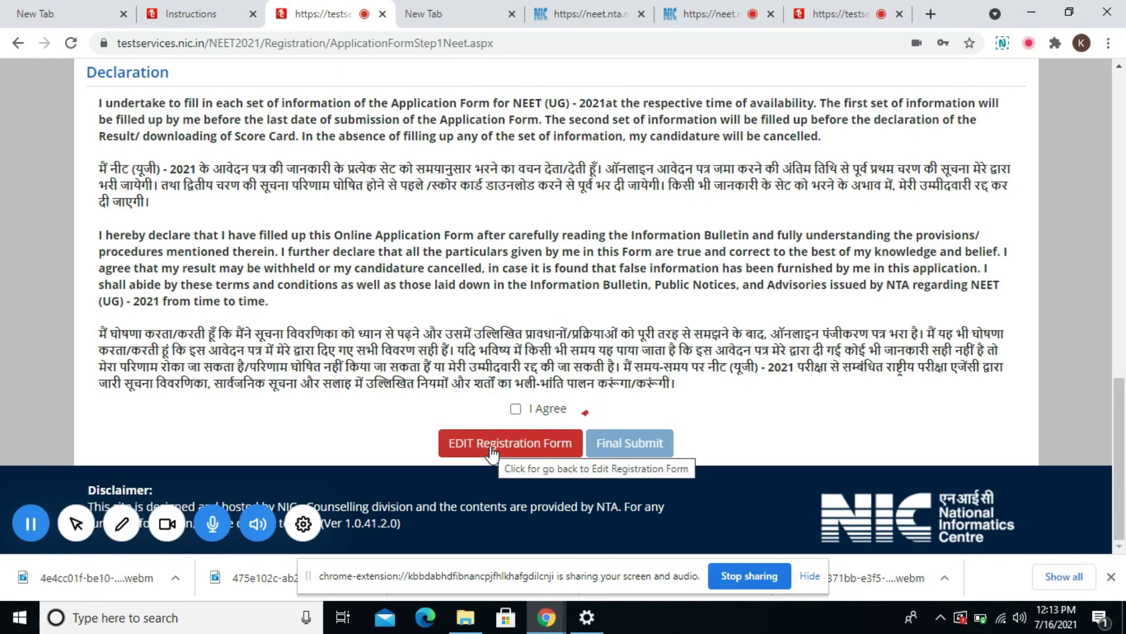
{"action": "scroll", "coordinate": [667, 294], "scroll_direction": "up", "scroll_amount": 3}
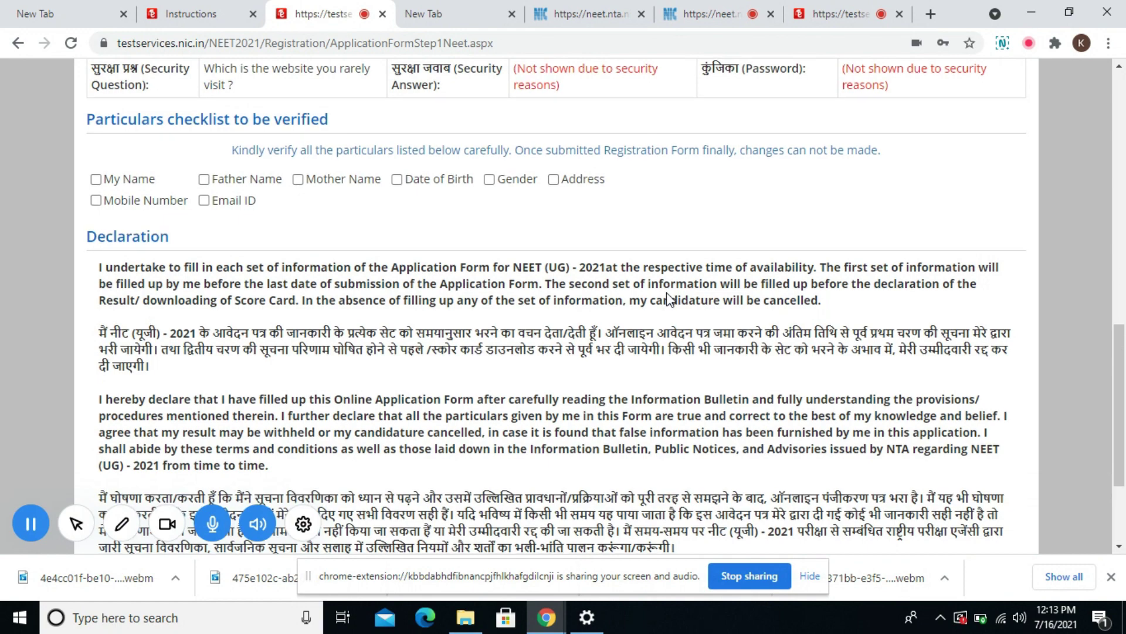
{"action": "scroll", "coordinate": [668, 299], "scroll_direction": "down", "scroll_amount": 3}
Mark Mother Name and Address as verified, tick I Agree, and choose Final Submit
{"action": "left_click", "coordinate": [298, 345]}
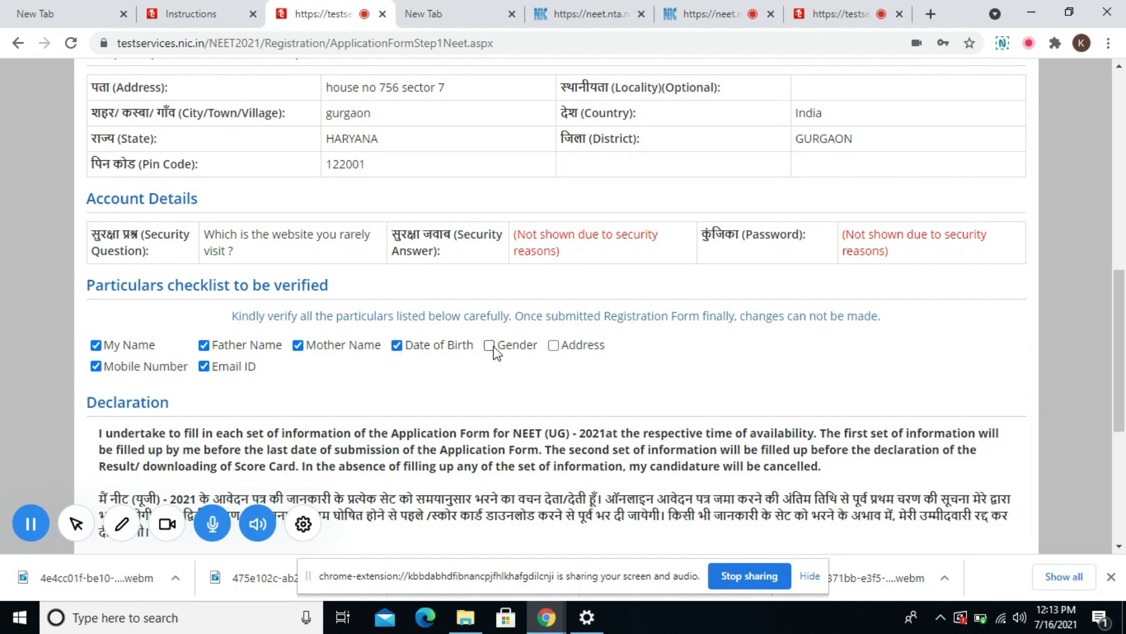
{"action": "left_click", "coordinate": [553, 345]}
{"action": "scroll", "coordinate": [691, 261], "scroll_direction": "down", "scroll_amount": 2}
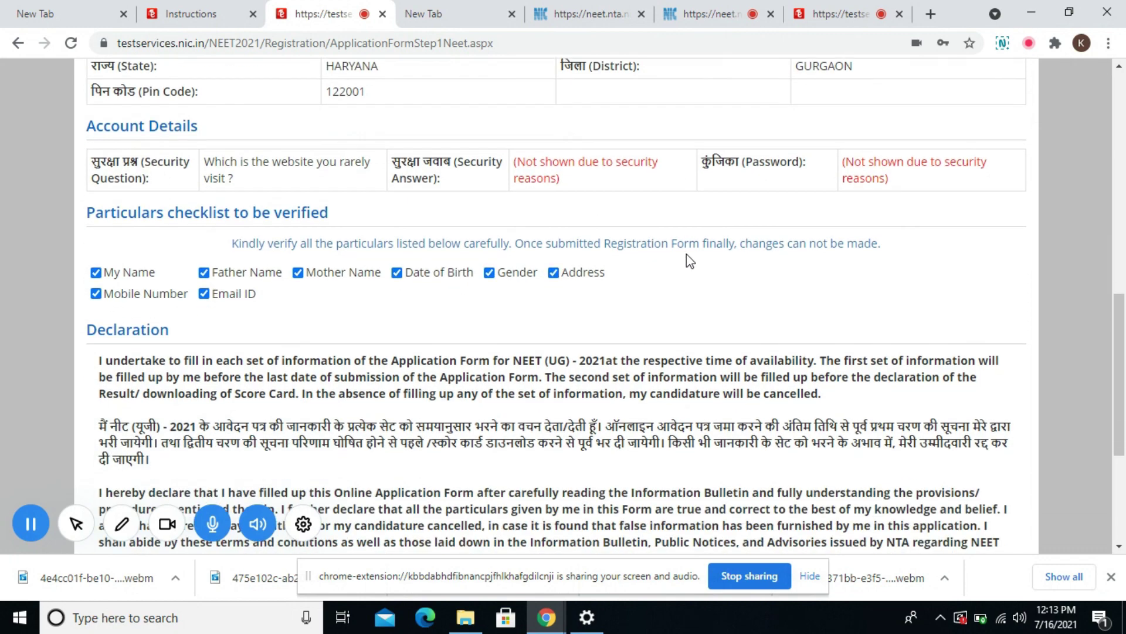
{"action": "scroll", "coordinate": [575, 280], "scroll_direction": "down", "scroll_amount": 4}
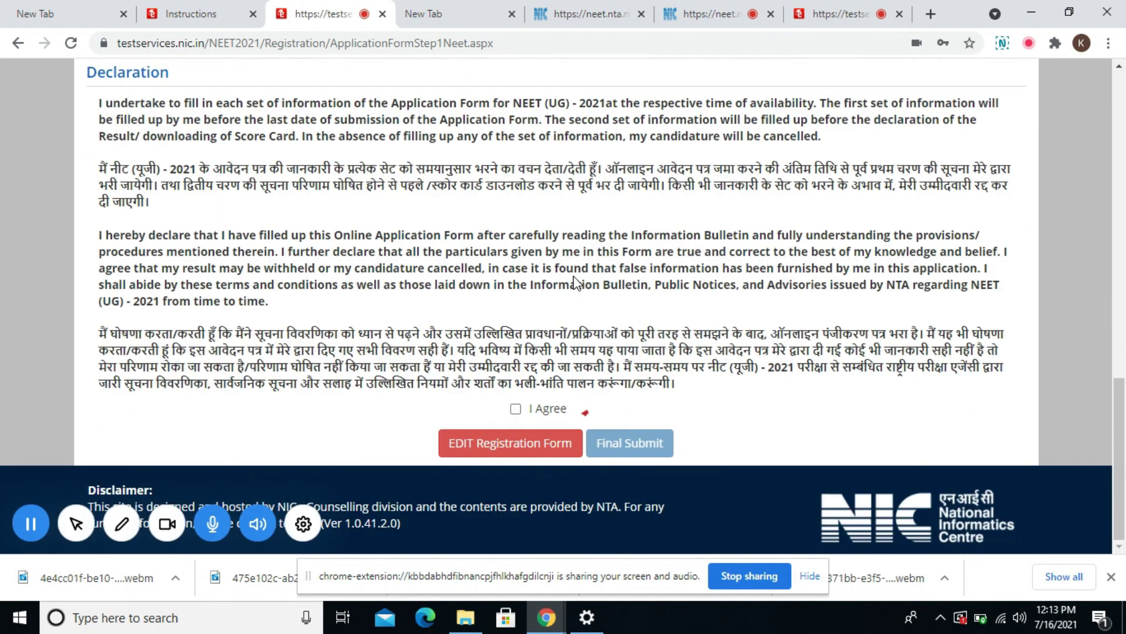
{"action": "left_click", "coordinate": [515, 409]}
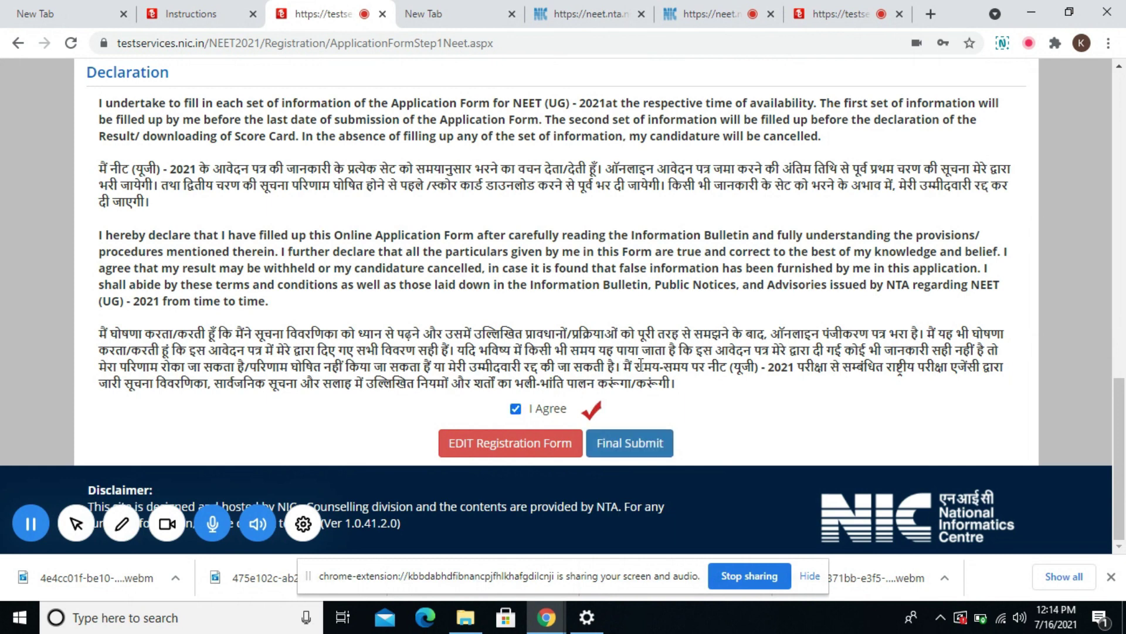
{"action": "left_click", "coordinate": [617, 443]}
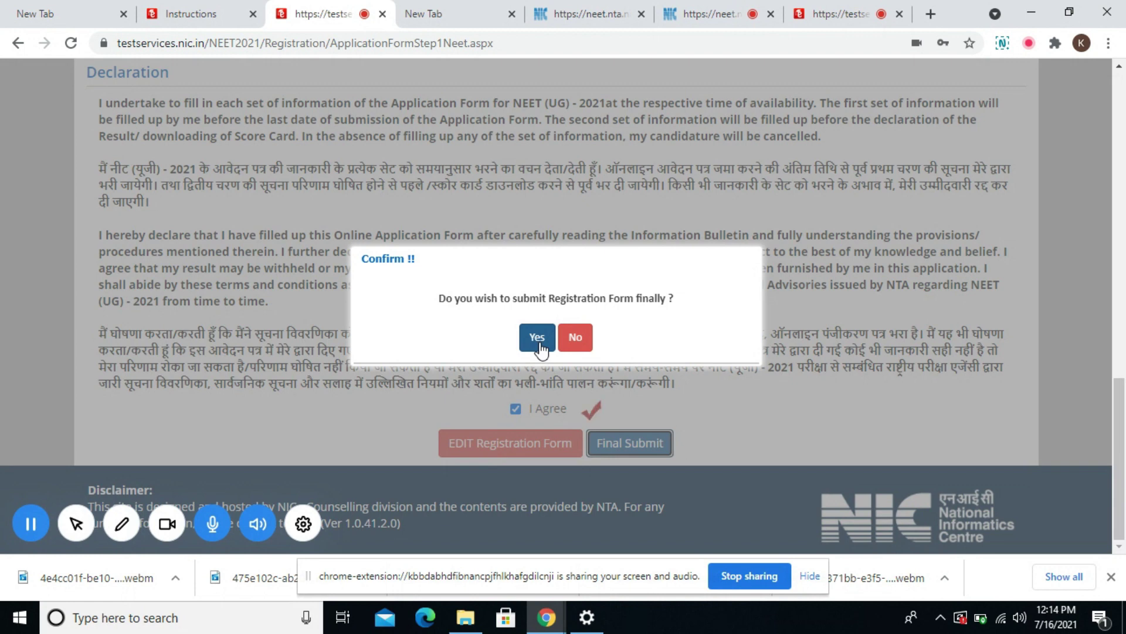
Confirm the final submission with Yes and dismiss Chrome's password-update prompt
{"action": "left_click", "coordinate": [538, 338]}
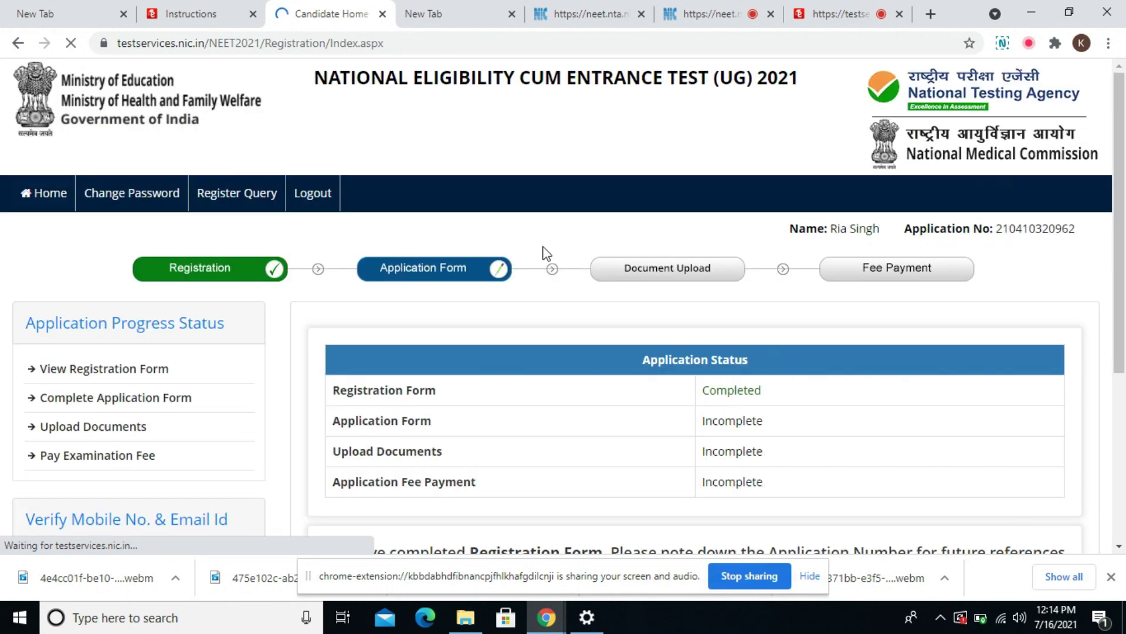
{"action": "scroll", "coordinate": [579, 272], "scroll_direction": "down", "scroll_amount": 3}
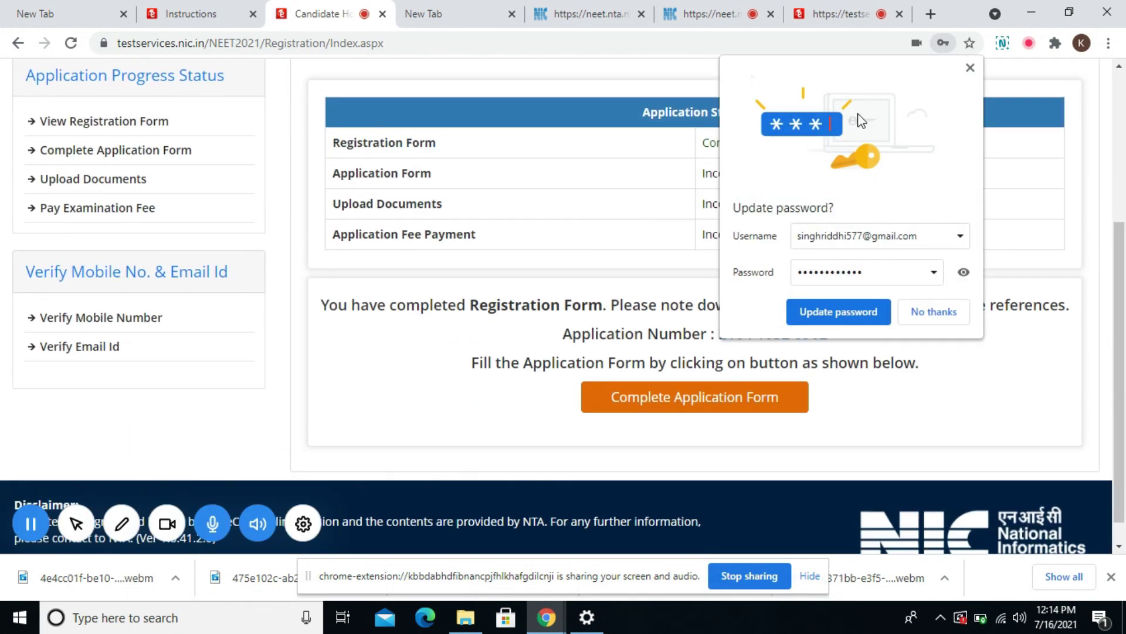
{"action": "left_click", "coordinate": [971, 69]}
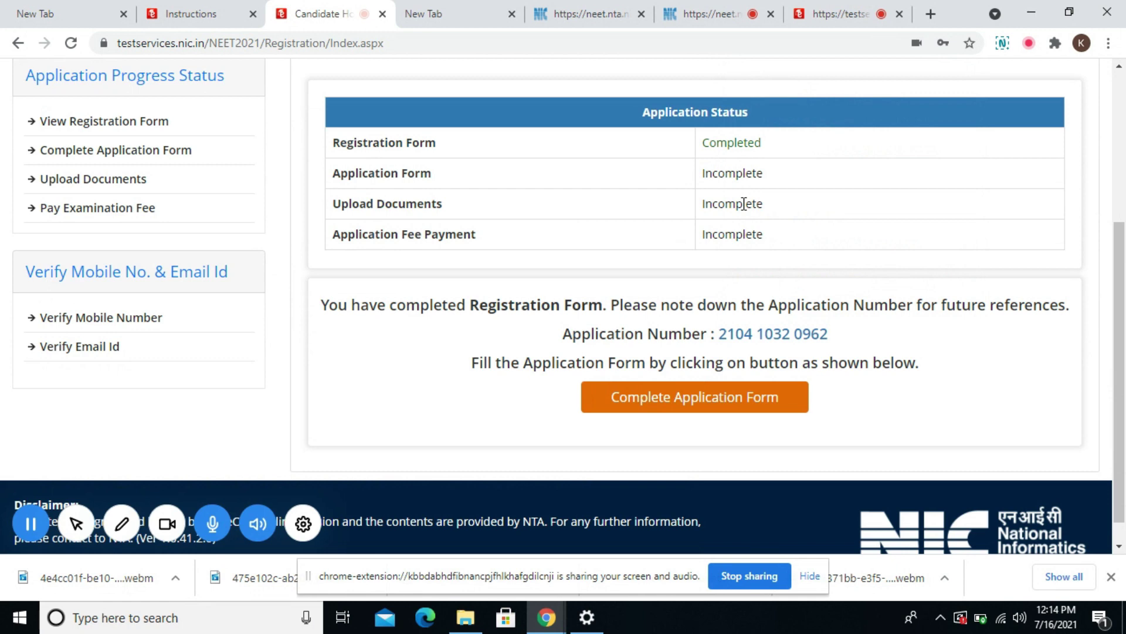
Find and highlight the issued Application Number on the completion page
{"action": "scroll", "coordinate": [749, 203], "scroll_direction": "up", "scroll_amount": 3}
{"action": "scroll", "coordinate": [712, 216], "scroll_direction": "down", "scroll_amount": 2}
{"action": "scroll", "coordinate": [716, 221], "scroll_direction": "up", "scroll_amount": 2}
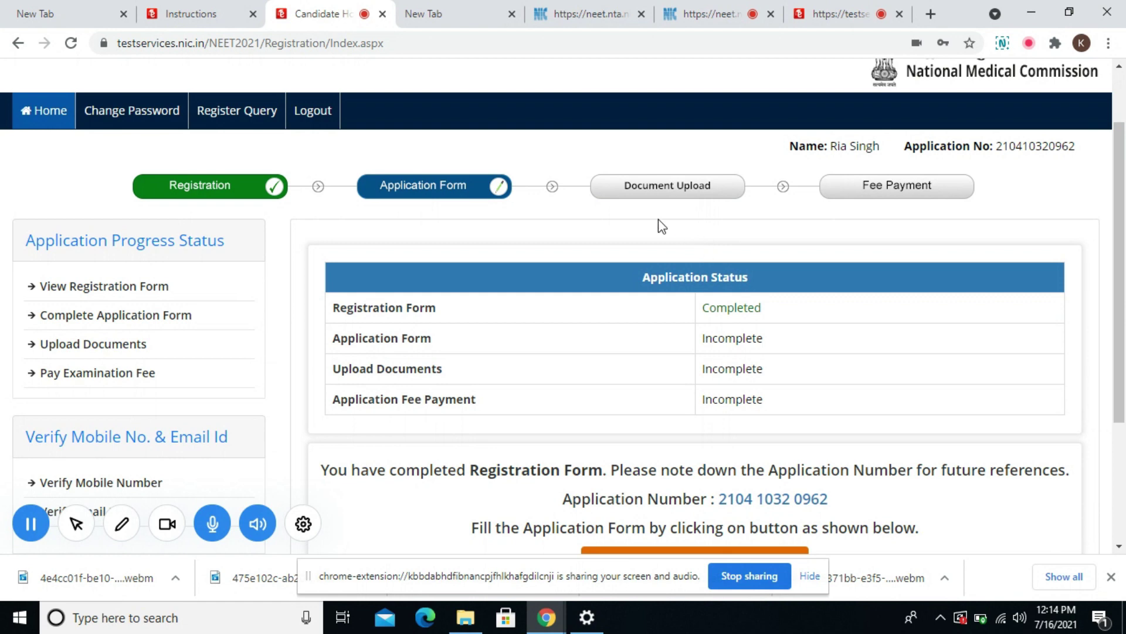
{"action": "scroll", "coordinate": [658, 223], "scroll_direction": "down", "scroll_amount": 2}
{"action": "scroll", "coordinate": [701, 290], "scroll_direction": "down", "scroll_amount": 2}
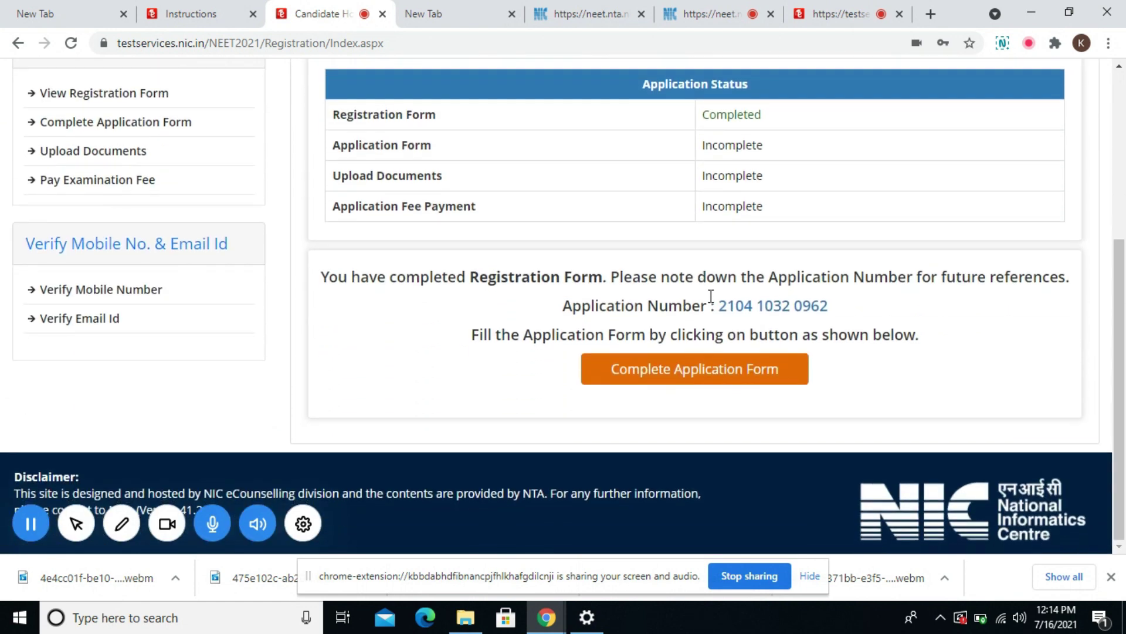
{"action": "left_click_drag", "start_coordinate": [727, 304], "coordinate": [801, 297]}
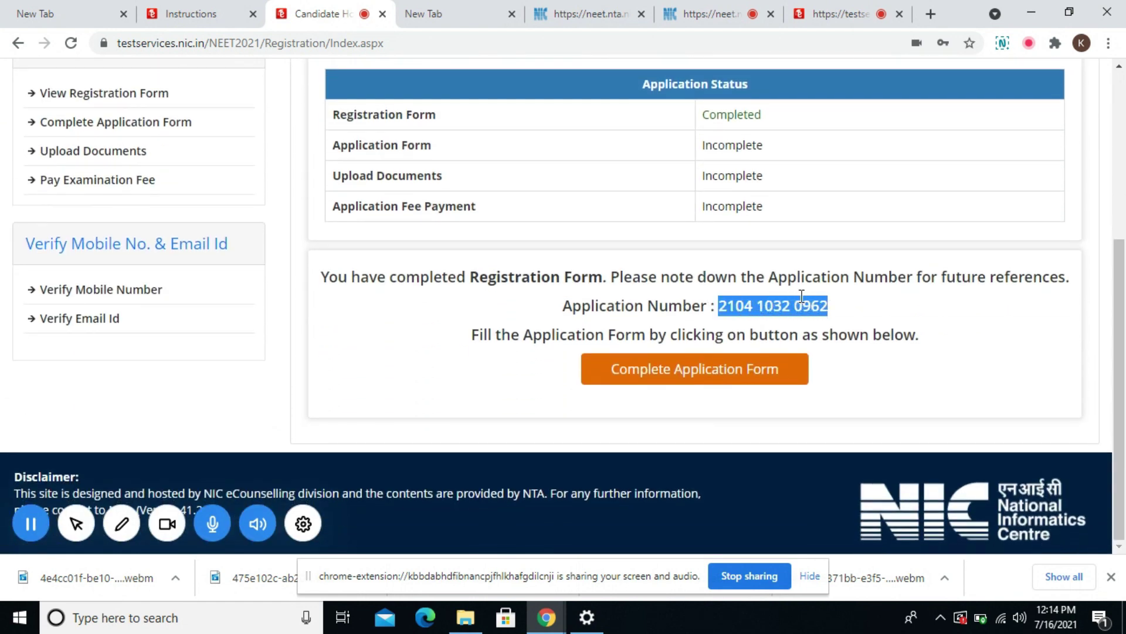
{"action": "scroll", "coordinate": [318, 314], "scroll_direction": "up", "scroll_amount": 4}
{"action": "scroll", "coordinate": [320, 319], "scroll_direction": "down", "scroll_amount": 4}
{"action": "scroll", "coordinate": [410, 332], "scroll_direction": "up", "scroll_amount": 1}
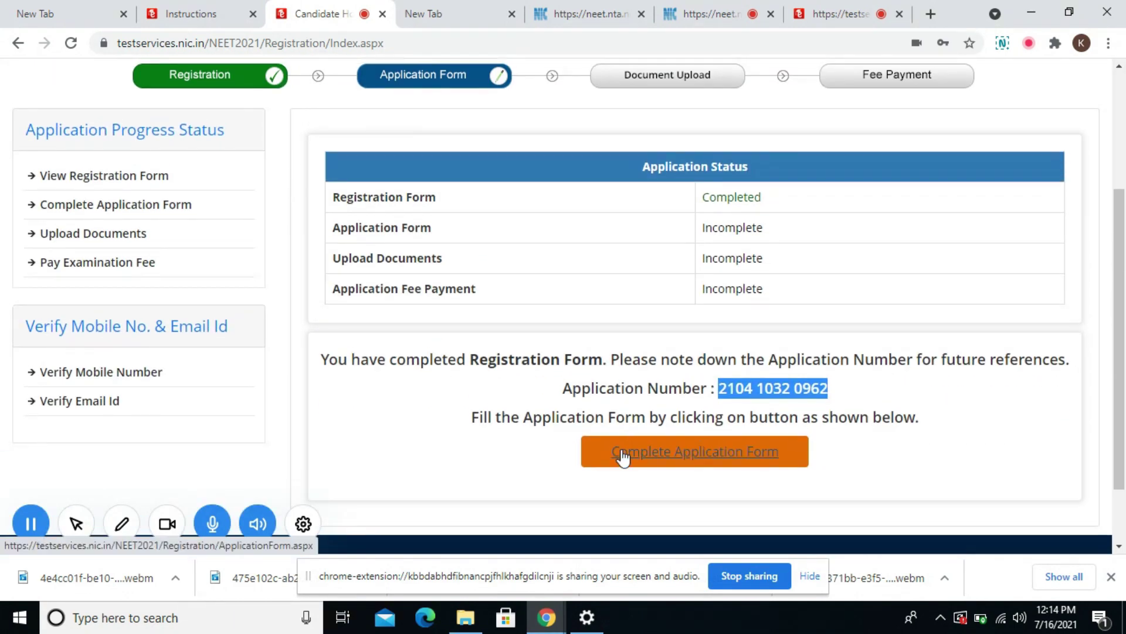
Open Complete Application Form and review its prefilled Personal Details section
{"action": "left_click", "coordinate": [623, 456]}
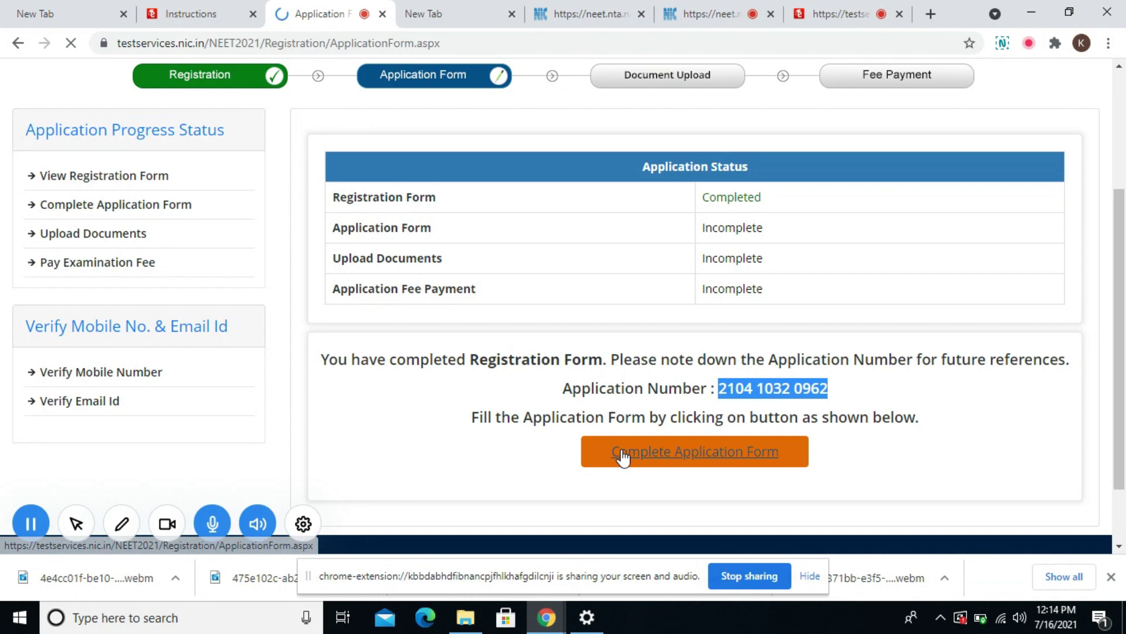
{"action": "scroll", "coordinate": [540, 316], "scroll_direction": "down", "scroll_amount": 13}
{"action": "scroll", "coordinate": [554, 333], "scroll_direction": "up", "scroll_amount": 13}
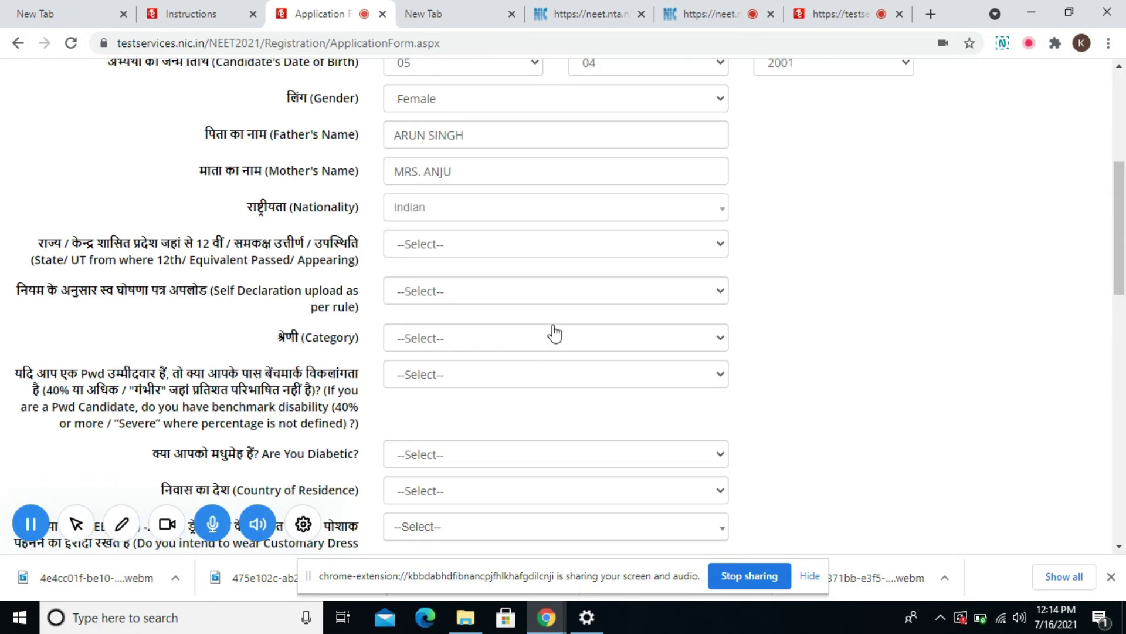
{"action": "scroll", "coordinate": [551, 328], "scroll_direction": "down", "scroll_amount": 5}
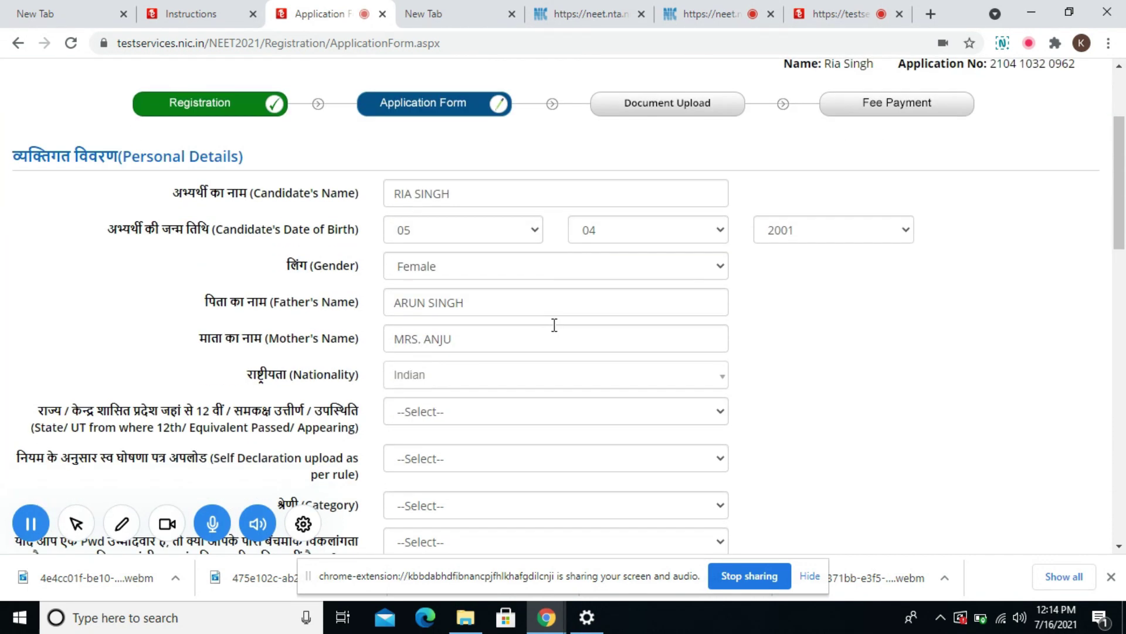
{"action": "scroll", "coordinate": [520, 244], "scroll_direction": "up", "scroll_amount": 2}
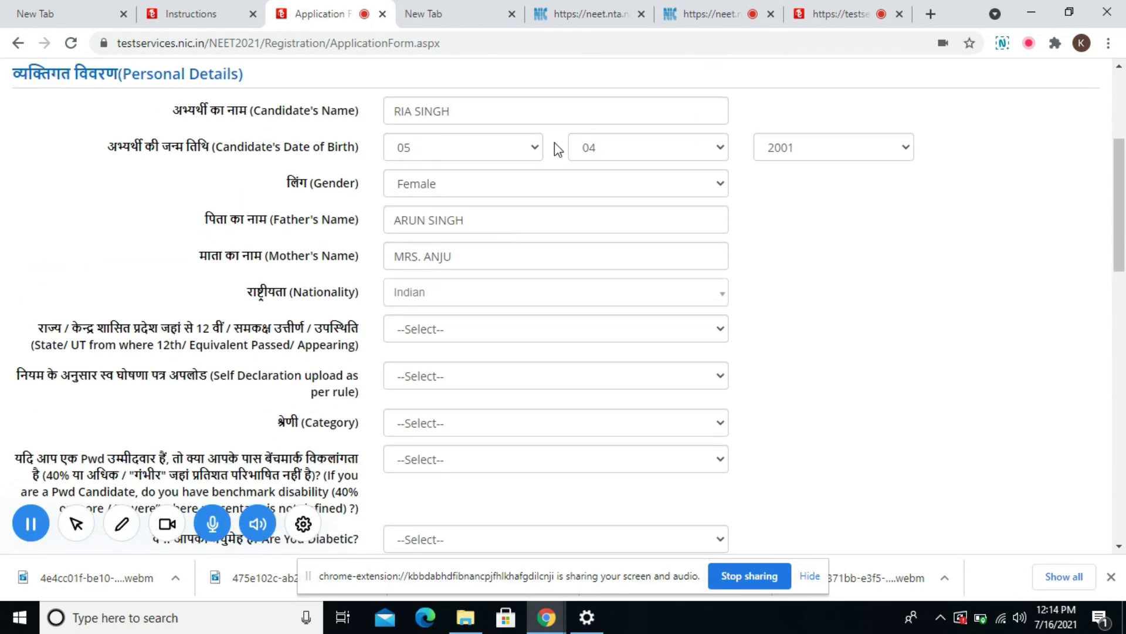
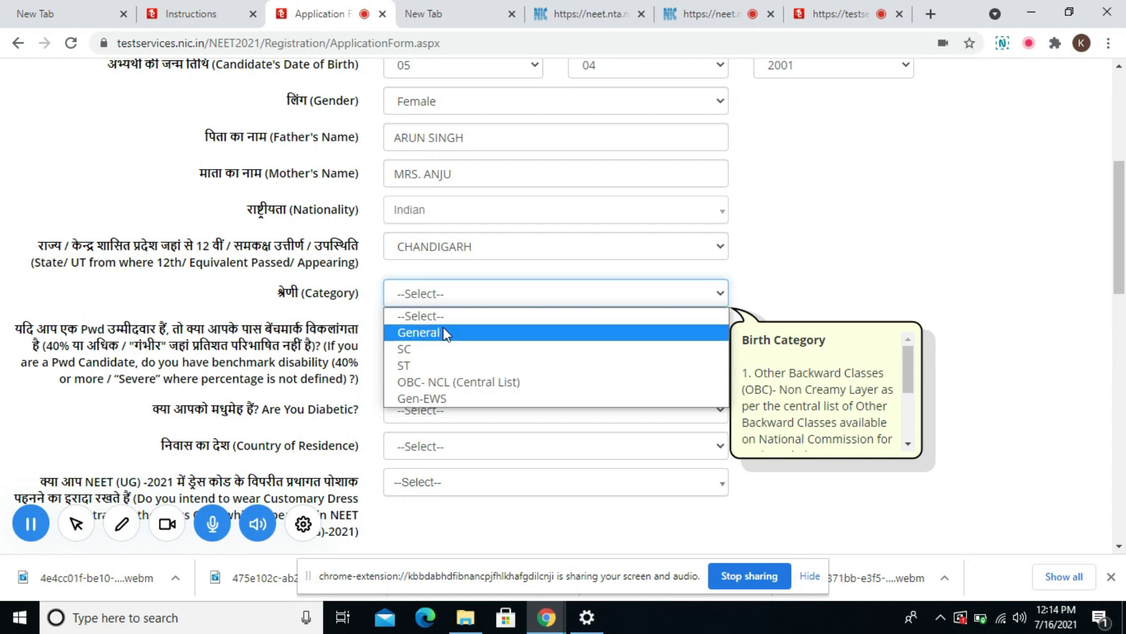
Set Category to General and answer No to both benchmark disability and diabetic
{"action": "left_click", "coordinate": [442, 327]}
{"action": "left_click", "coordinate": [437, 331]}
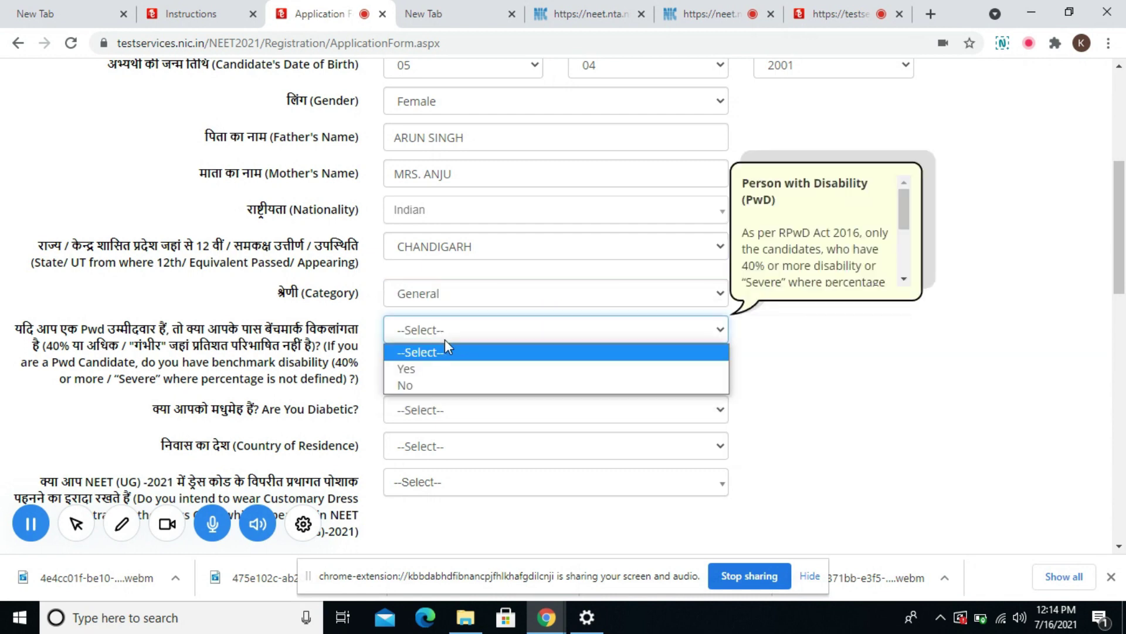
{"action": "left_click", "coordinate": [435, 379]}
{"action": "scroll", "coordinate": [440, 418], "scroll_direction": "down", "scroll_amount": 3}
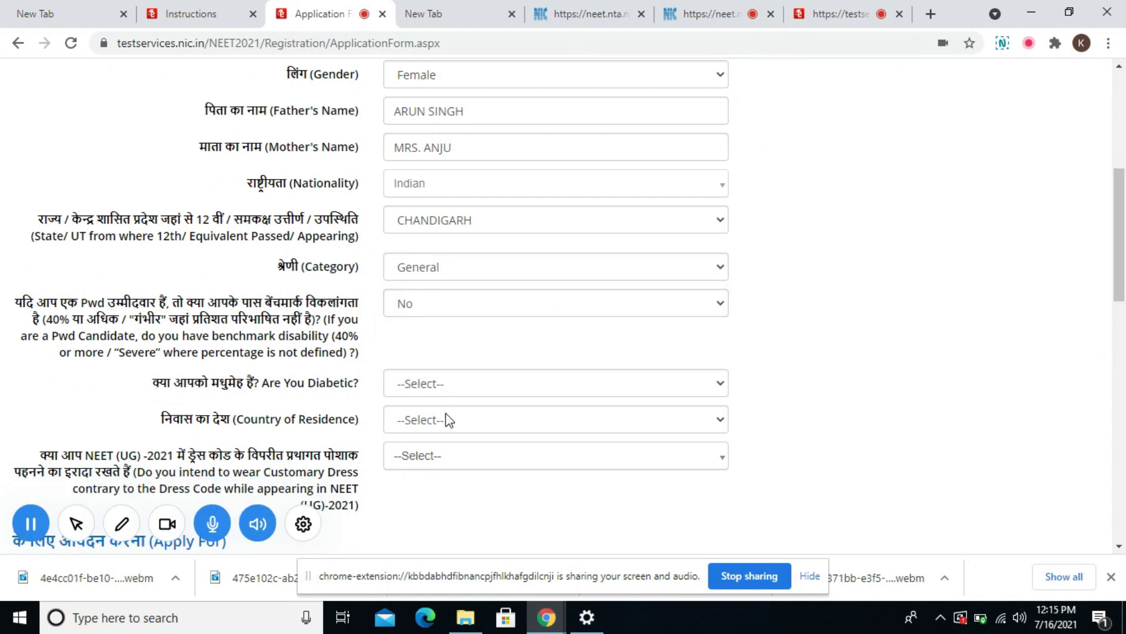
{"action": "left_click", "coordinate": [432, 246]}
{"action": "left_click", "coordinate": [433, 300]}
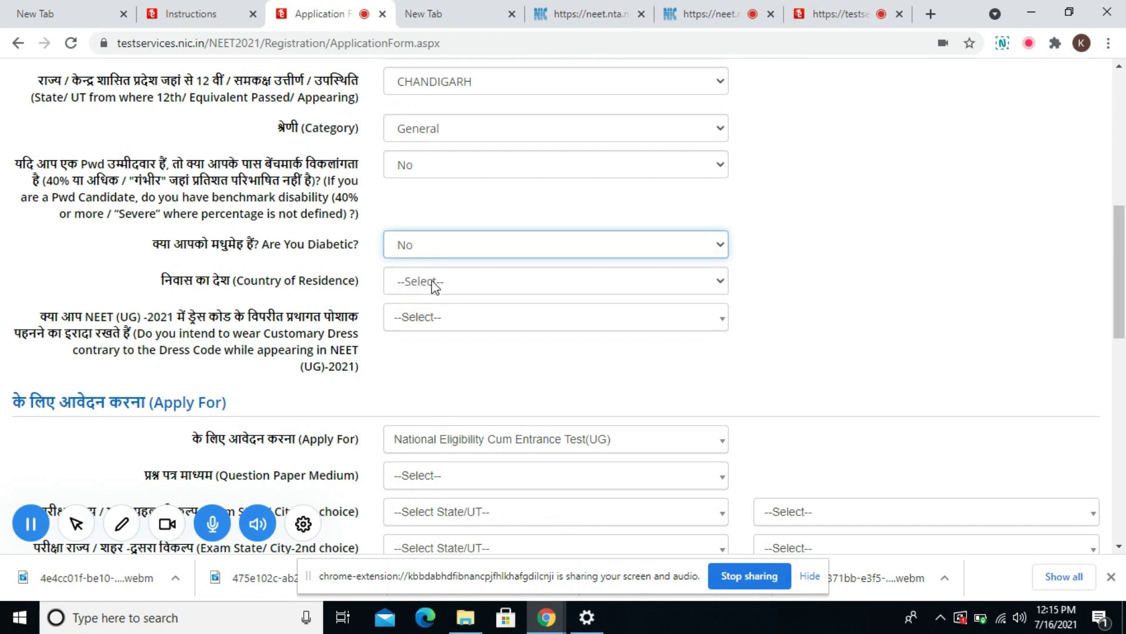
Choose India as country of residence and answer No to customary dress
{"action": "left_click", "coordinate": [435, 285]}
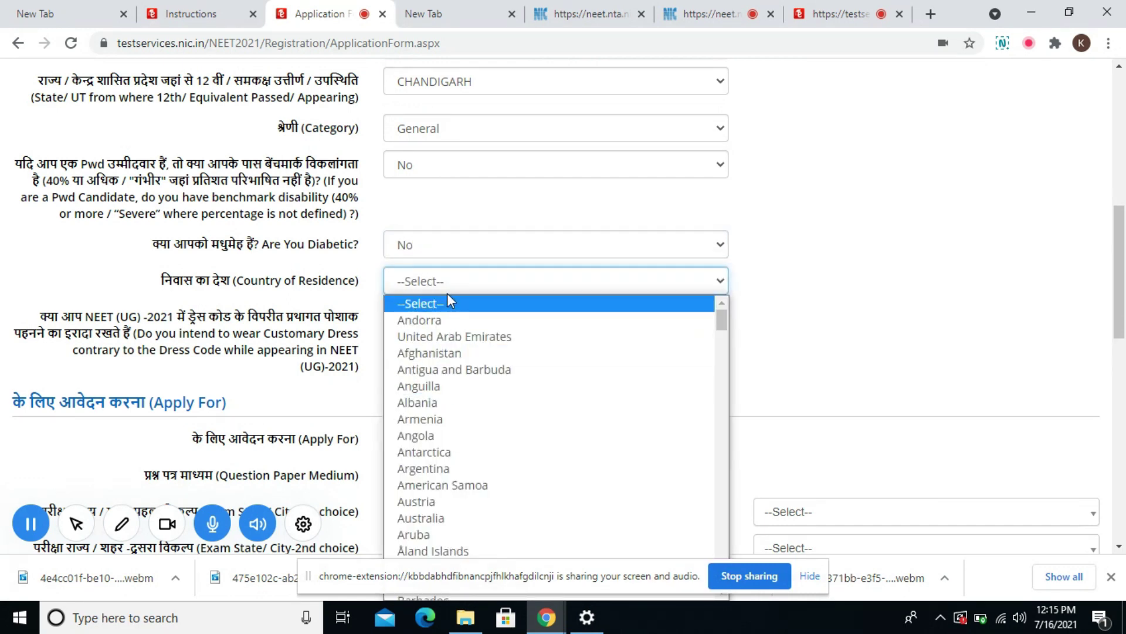
{"action": "left_click", "coordinate": [445, 287]}
{"action": "key", "text": "i"}
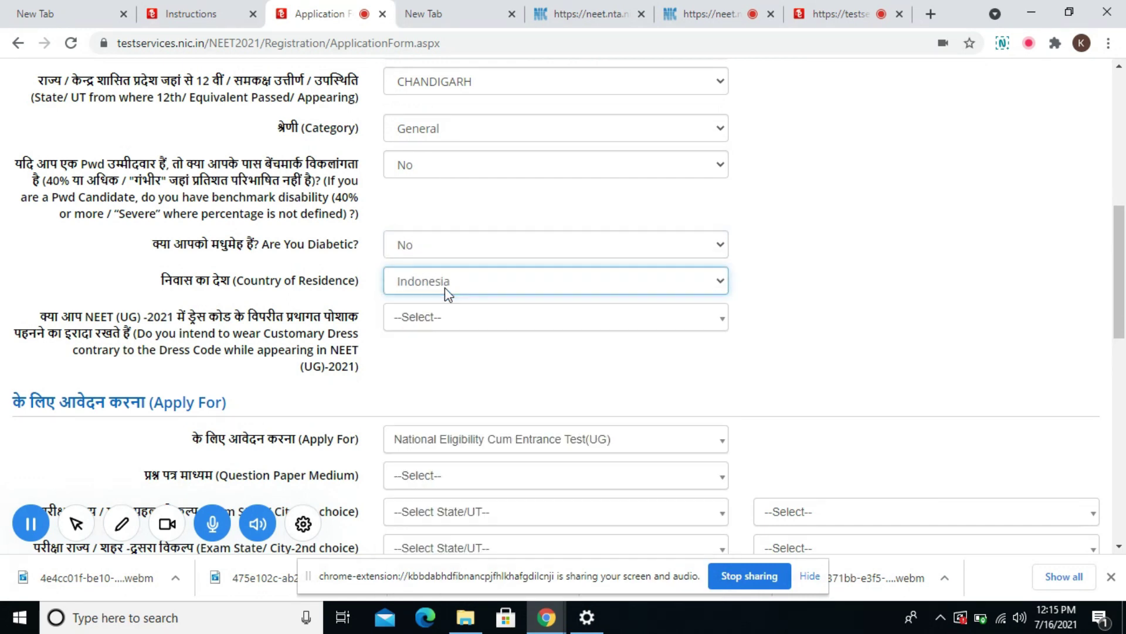
{"action": "left_click", "coordinate": [445, 288]}
{"action": "scroll", "coordinate": [469, 360], "scroll_direction": "down", "scroll_amount": 15}
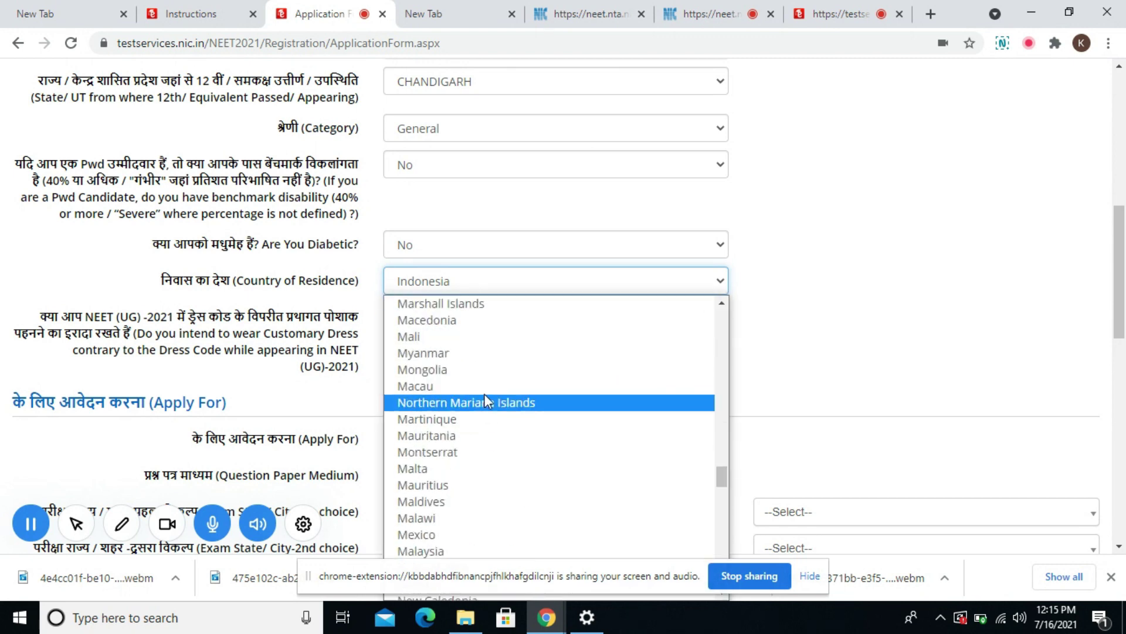
{"action": "scroll", "coordinate": [487, 422], "scroll_direction": "down", "scroll_amount": 20}
{"action": "scroll", "coordinate": [484, 441], "scroll_direction": "up", "scroll_amount": 20}
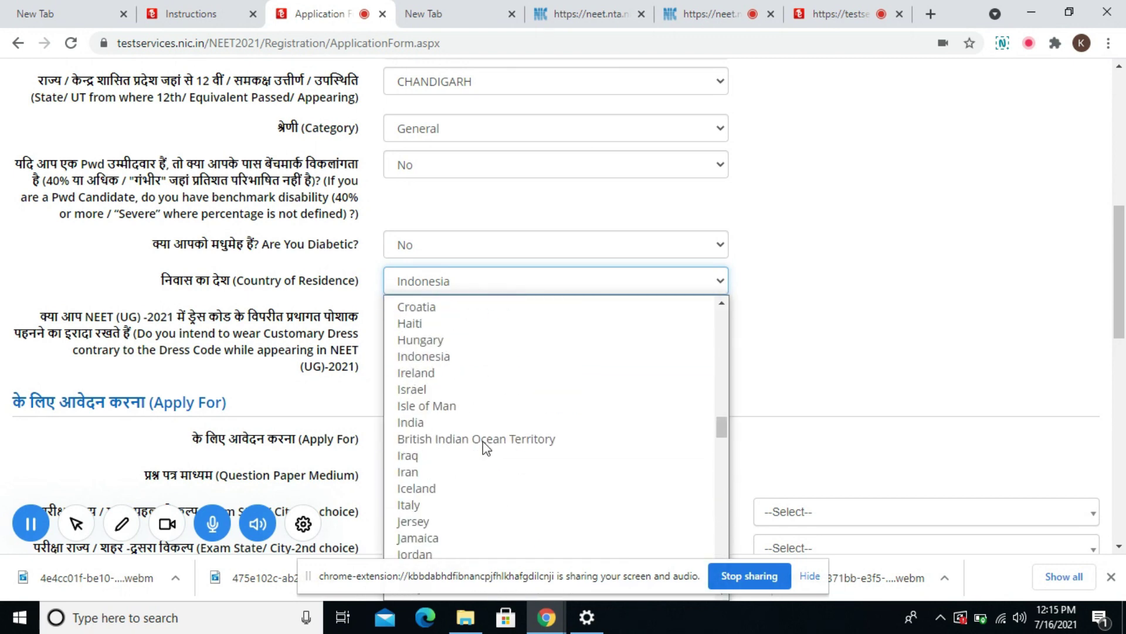
{"action": "scroll", "coordinate": [472, 420], "scroll_direction": "up", "scroll_amount": 14}
{"action": "scroll", "coordinate": [464, 414], "scroll_direction": "down", "scroll_amount": 10}
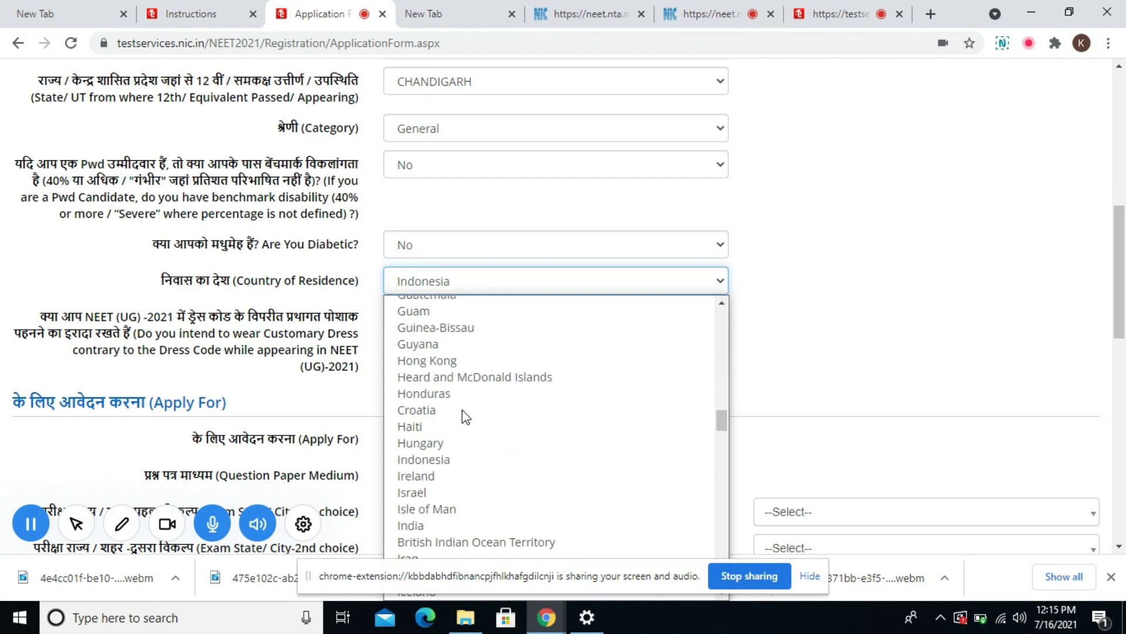
{"action": "scroll", "coordinate": [463, 415], "scroll_direction": "down", "scroll_amount": 7}
{"action": "scroll", "coordinate": [460, 414], "scroll_direction": "up", "scroll_amount": 6}
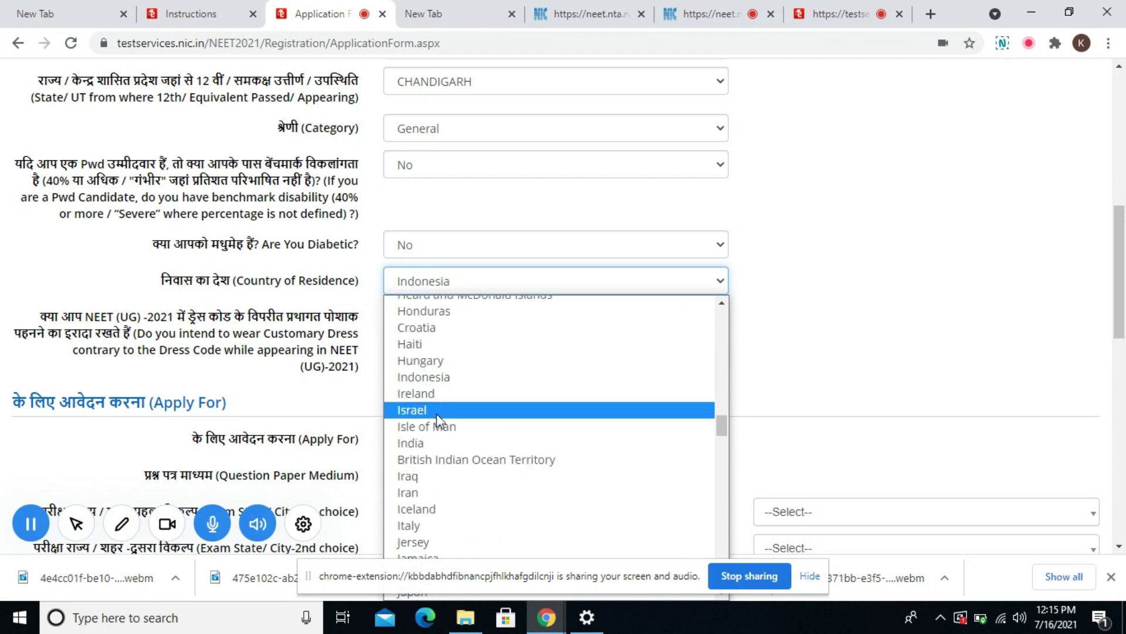
{"action": "left_click", "coordinate": [431, 443]}
{"action": "left_click", "coordinate": [427, 320]}
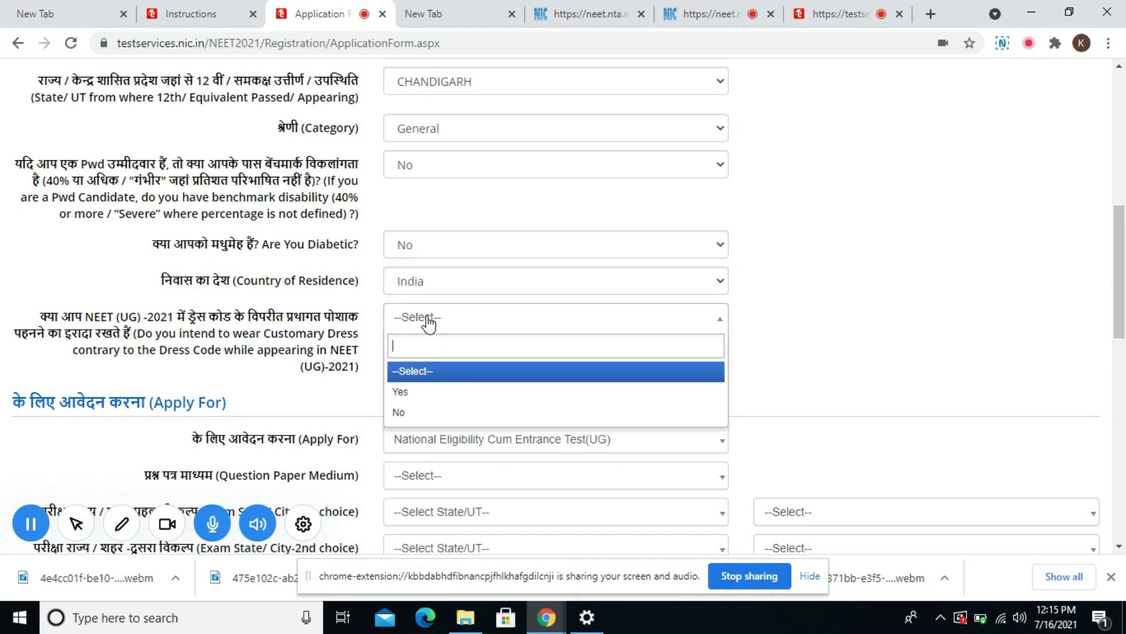
{"action": "left_click", "coordinate": [428, 412]}
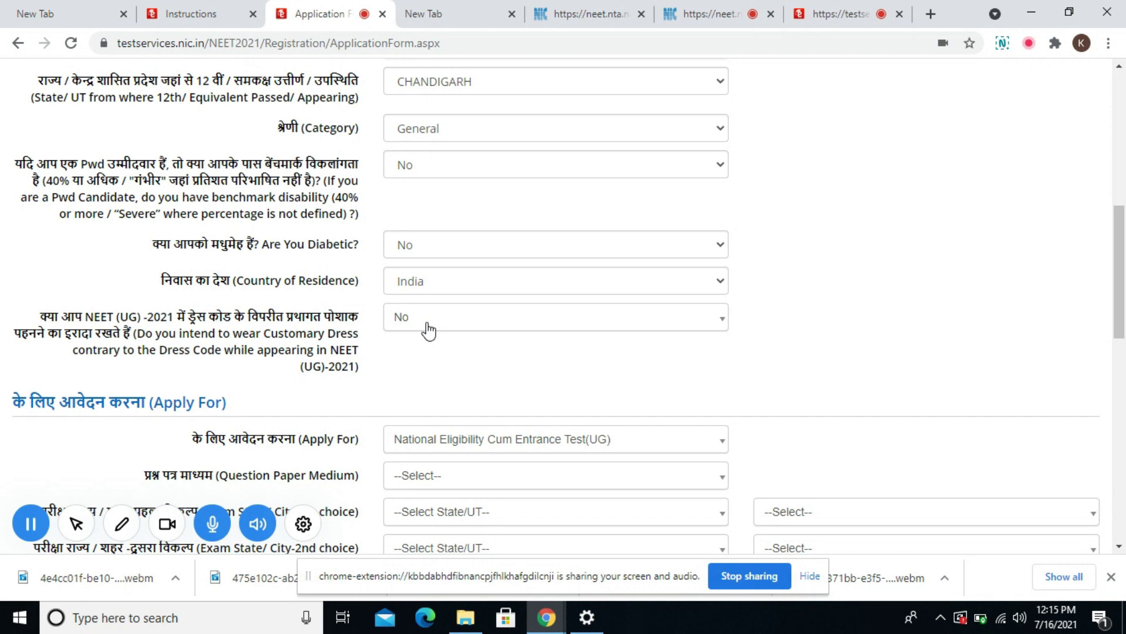
Set the question paper medium to English
{"action": "scroll", "coordinate": [429, 330], "scroll_direction": "down", "scroll_amount": 4}
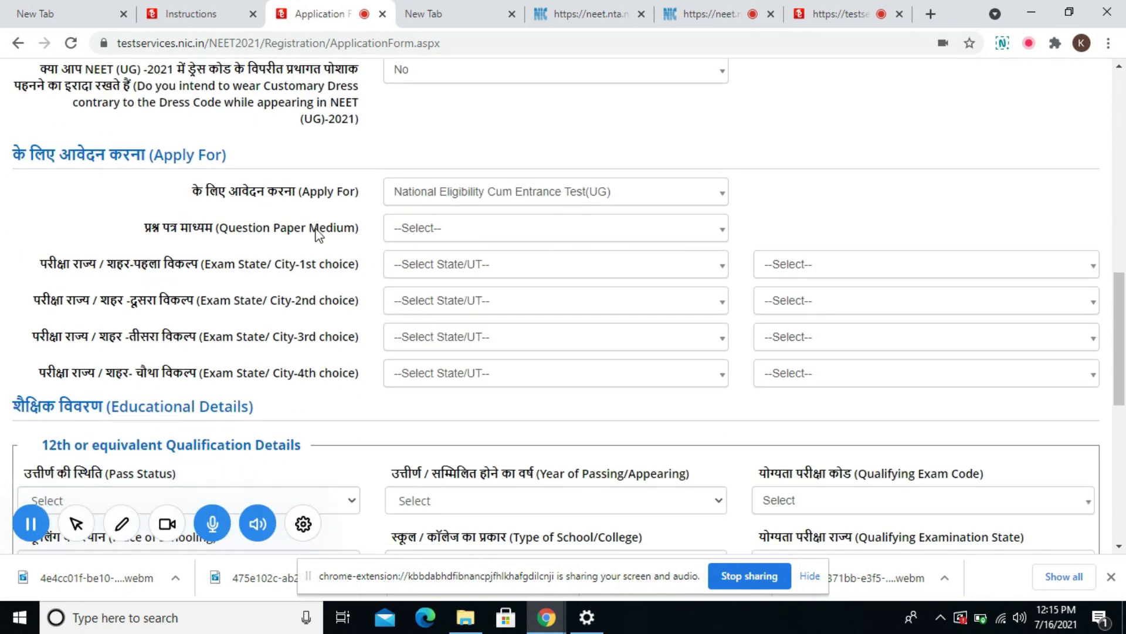
{"action": "scroll", "coordinate": [477, 239], "scroll_direction": "down", "scroll_amount": 1}
{"action": "left_click", "coordinate": [451, 147]}
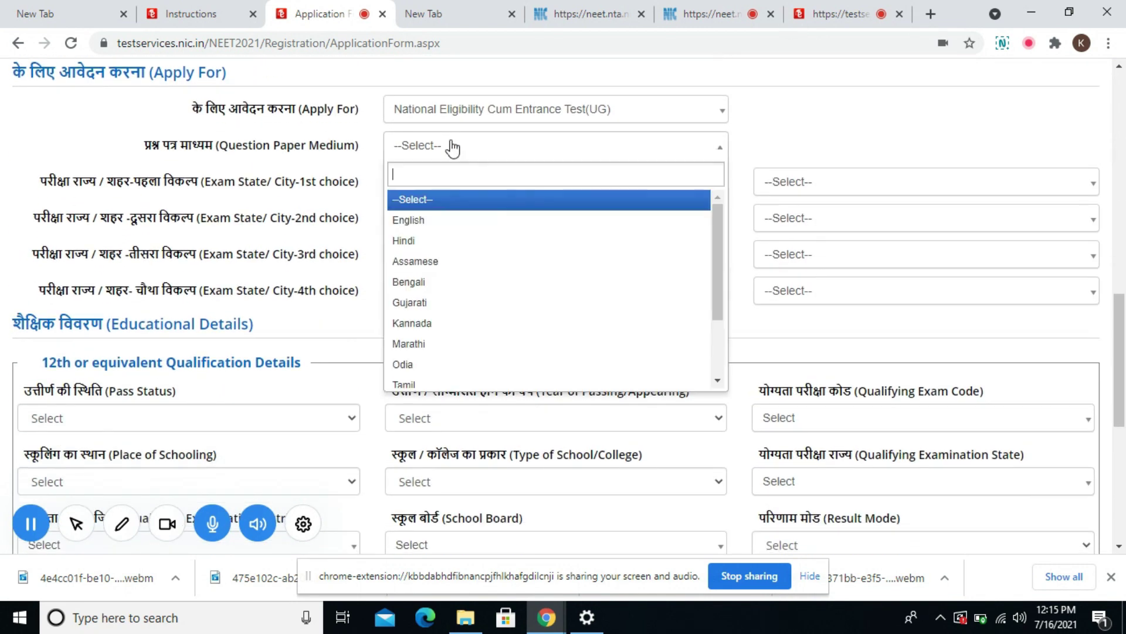
{"action": "left_click", "coordinate": [441, 221]}
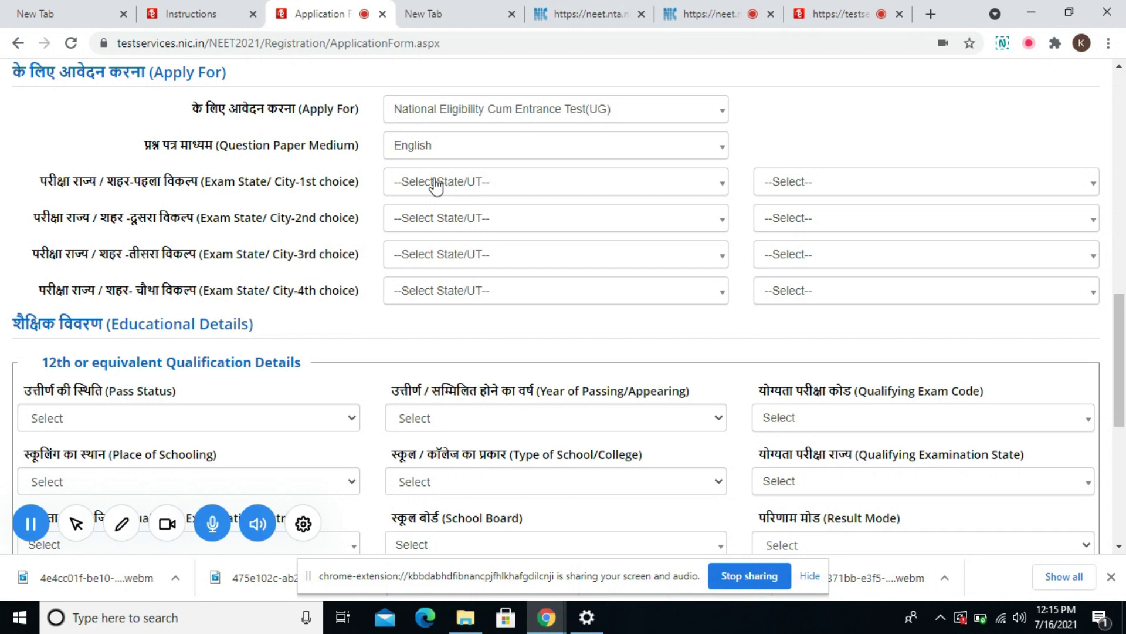
Set exam states: Andhra Pradesh, Andaman and Nicobar Islands, Andhra Pradesh, Andhra Pradesh
{"action": "left_click", "coordinate": [435, 187]}
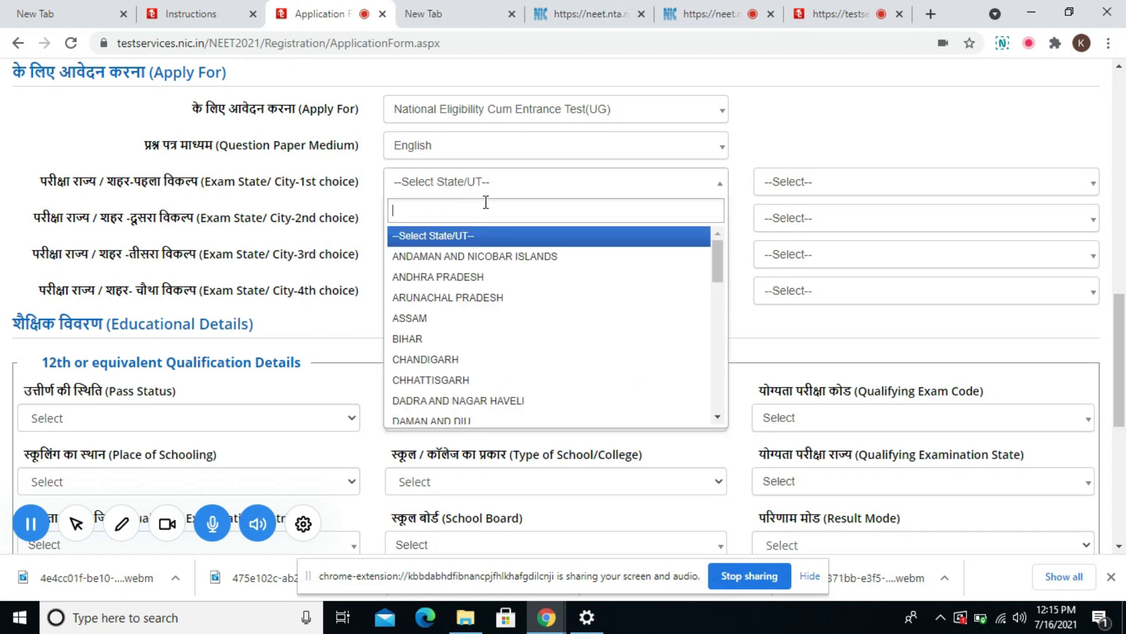
{"action": "left_click", "coordinate": [465, 276]}
{"action": "left_click", "coordinate": [454, 223]}
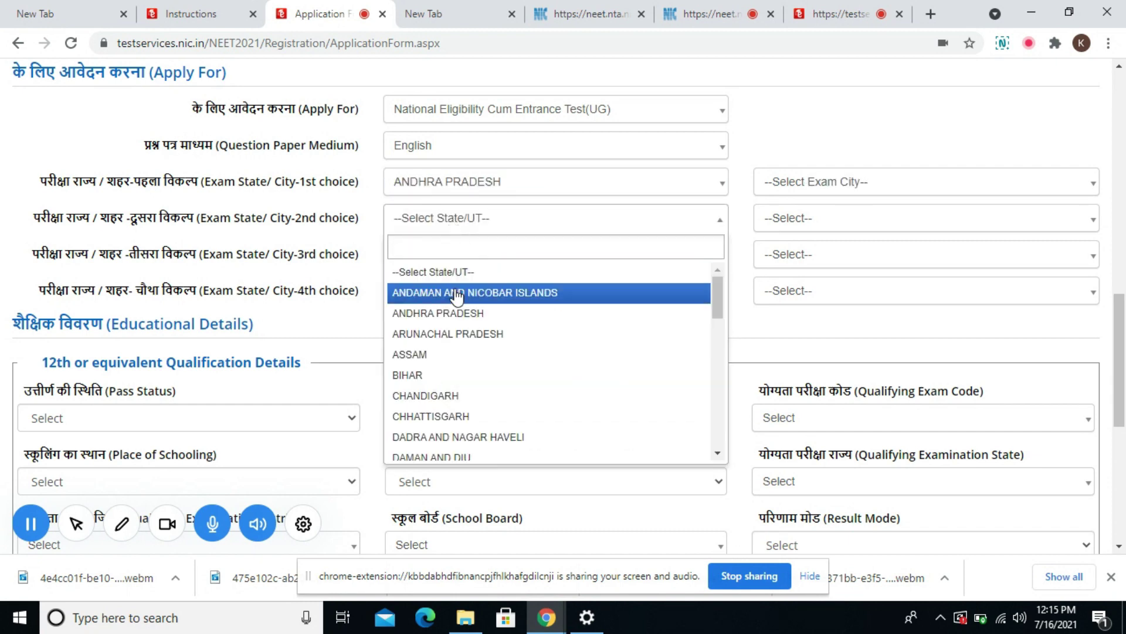
{"action": "left_click", "coordinate": [457, 296]}
{"action": "left_click", "coordinate": [447, 258]}
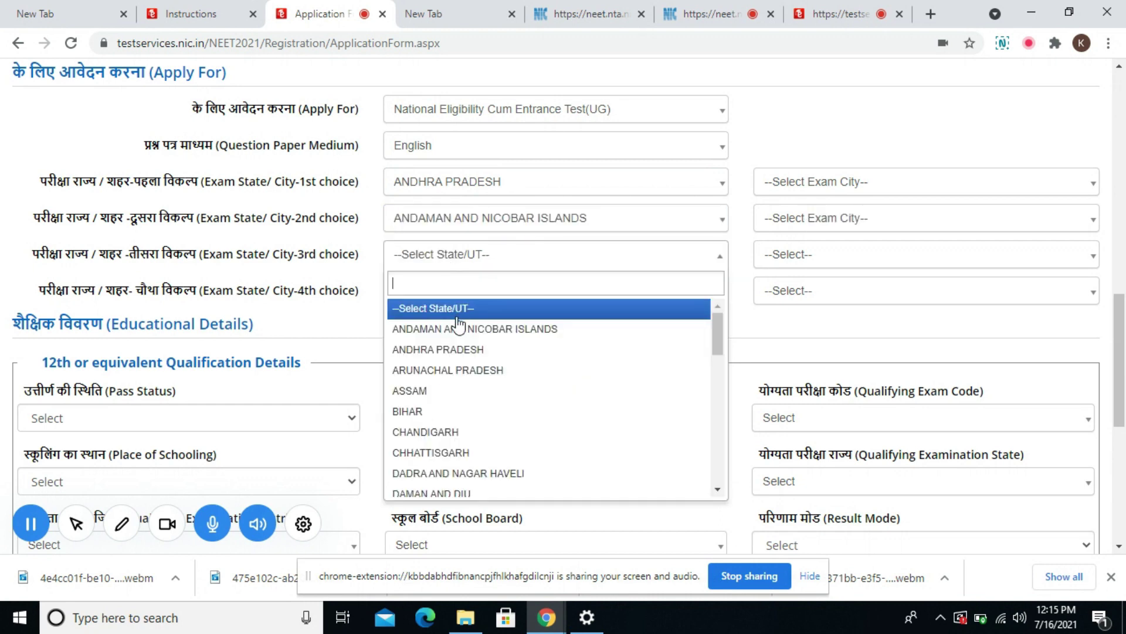
{"action": "left_click", "coordinate": [454, 350]}
{"action": "left_click", "coordinate": [441, 291]}
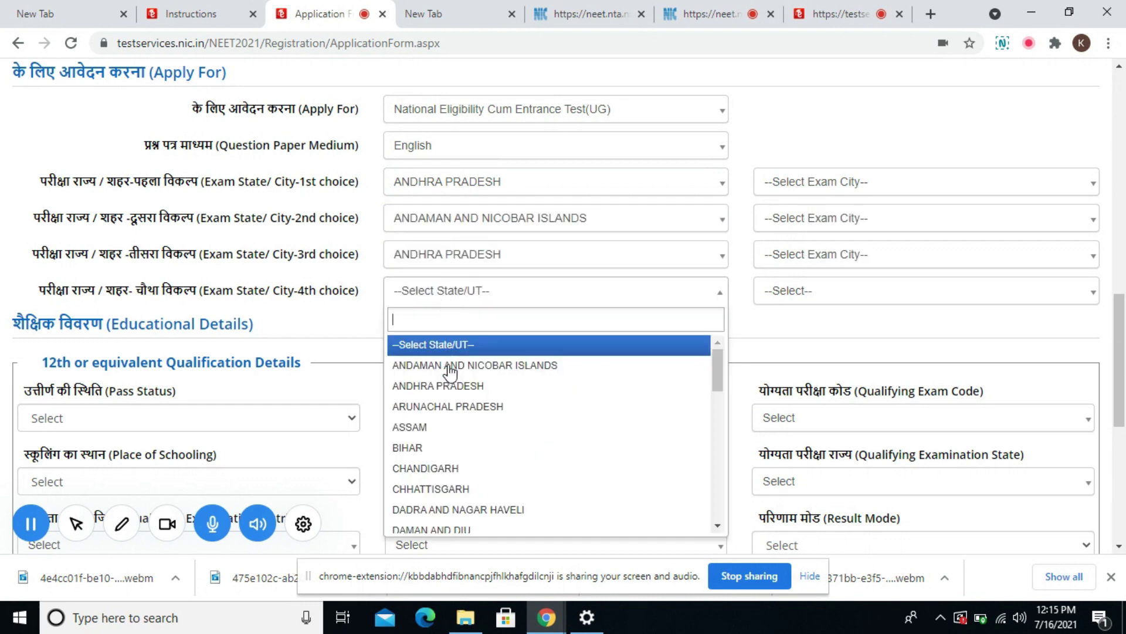
{"action": "left_click", "coordinate": [445, 378]}
Pick exam cities Guntur, Port Blair, Machilipatnam and Kurnool for choices one to four
{"action": "left_click", "coordinate": [824, 189]}
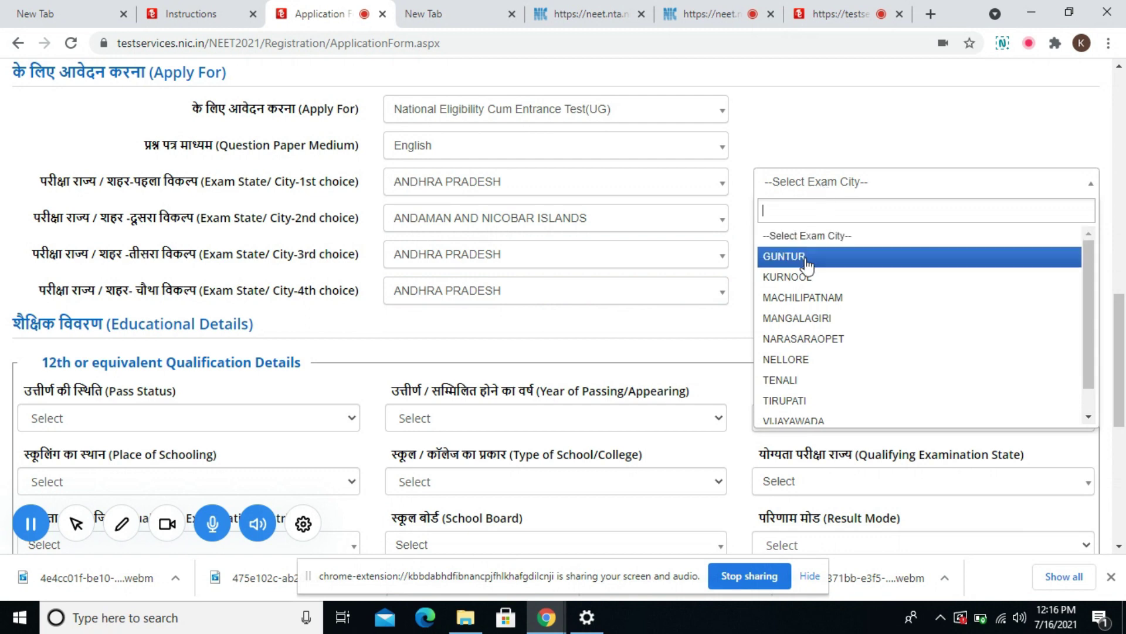
{"action": "left_click", "coordinate": [789, 256]}
{"action": "left_click", "coordinate": [801, 220]}
{"action": "left_click", "coordinate": [807, 289]}
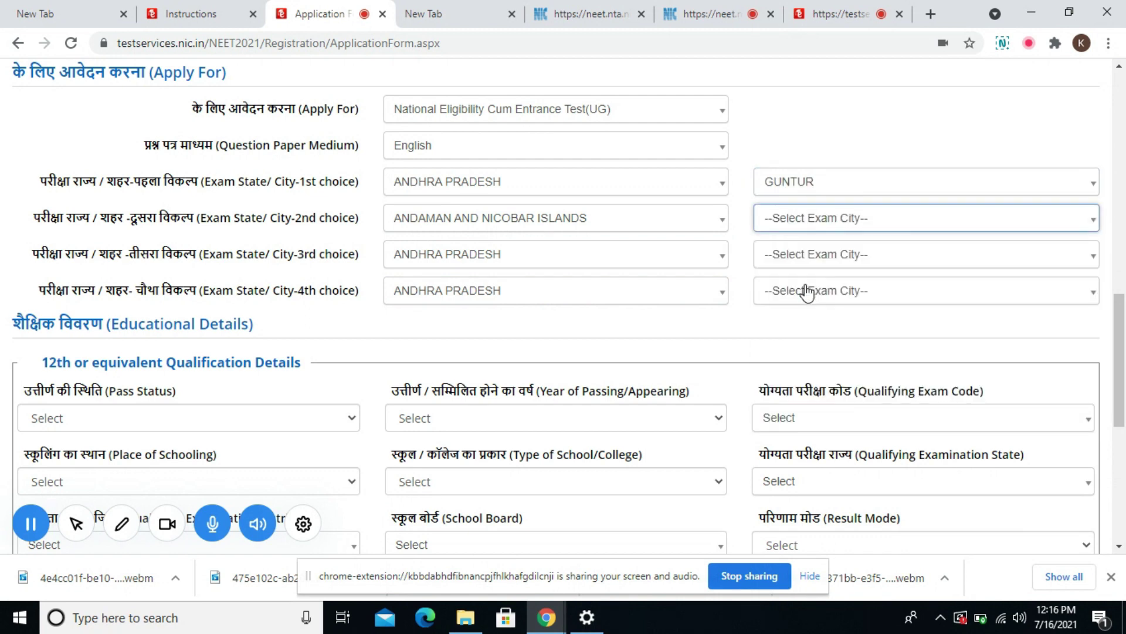
{"action": "left_click", "coordinate": [801, 232]}
{"action": "left_click", "coordinate": [807, 292]}
{"action": "left_click", "coordinate": [810, 261]}
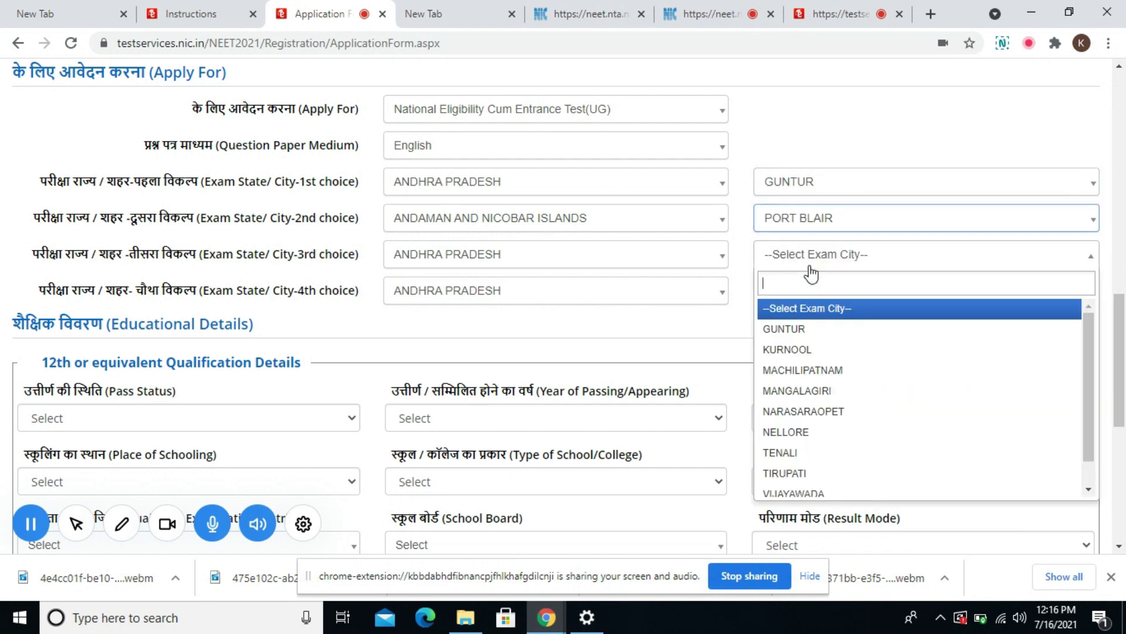
{"action": "left_click", "coordinate": [809, 372]}
{"action": "left_click", "coordinate": [801, 293]}
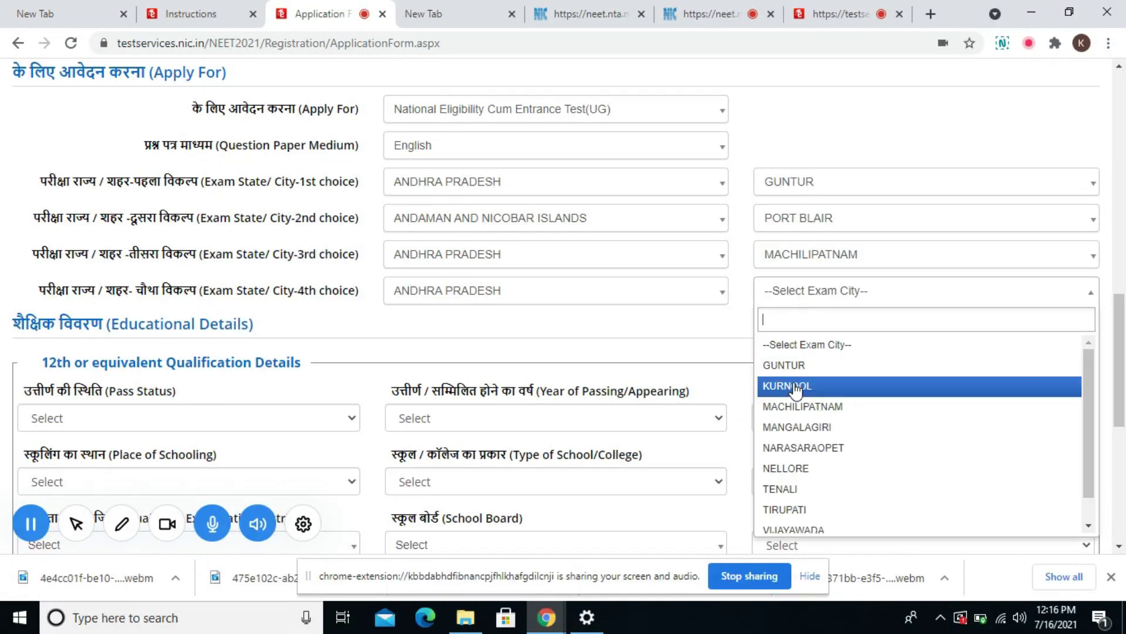
{"action": "left_click", "coordinate": [796, 387]}
{"action": "scroll", "coordinate": [744, 375], "scroll_direction": "down", "scroll_amount": 4}
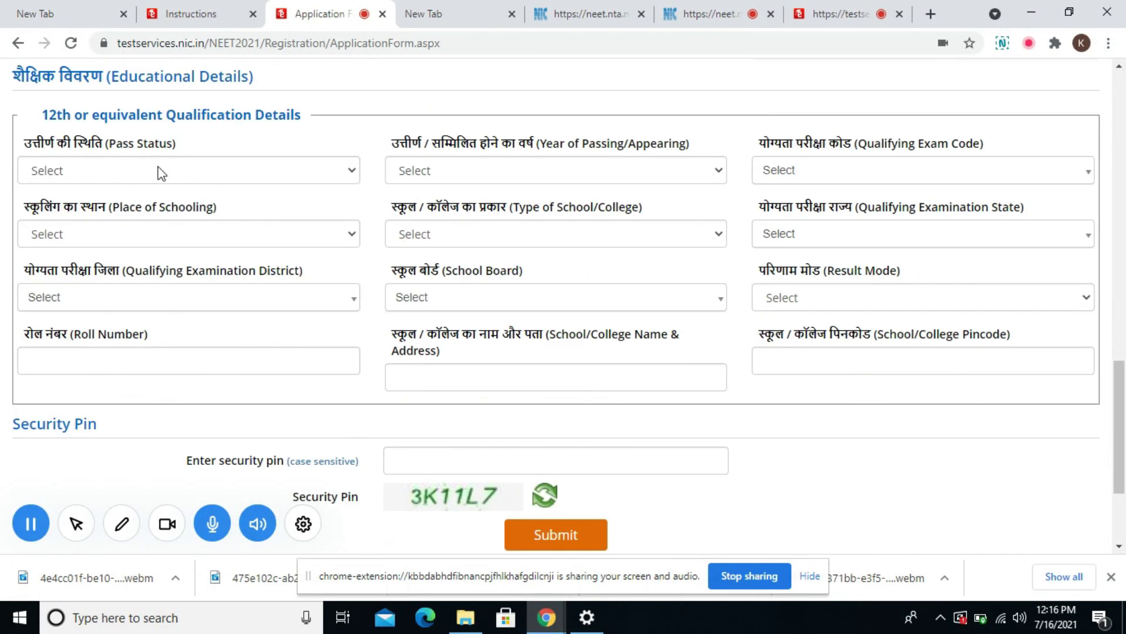
Mark the 12th as Passed in 2008, code CODE: 03, schooled in Urban area
{"action": "left_click", "coordinate": [159, 170]}
{"action": "left_click", "coordinate": [157, 213]}
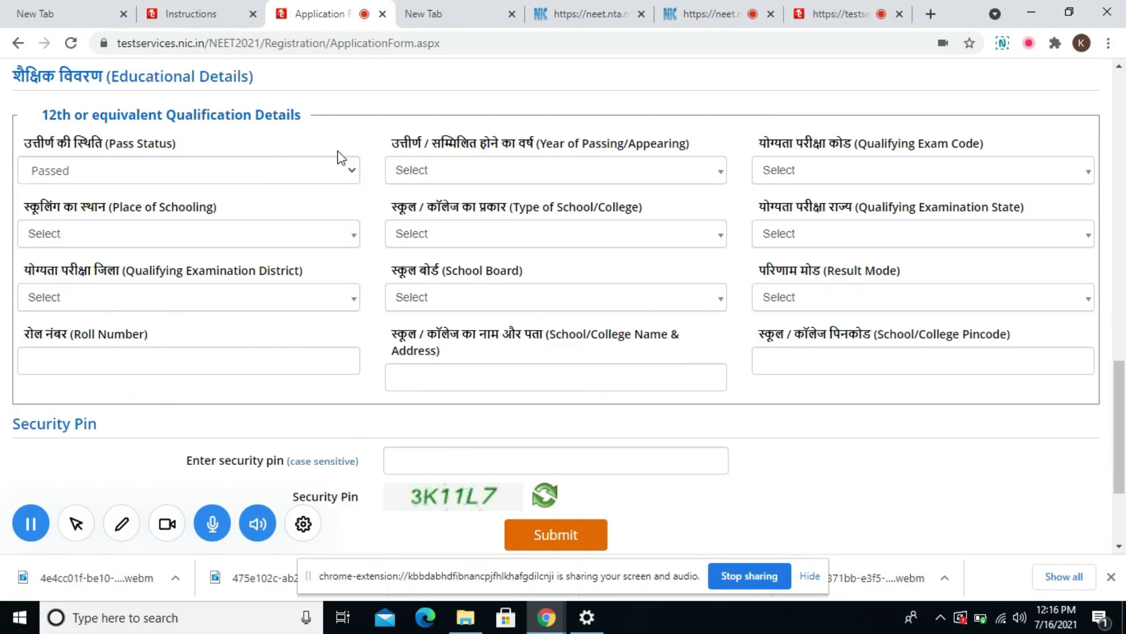
{"action": "left_click", "coordinate": [463, 174]}
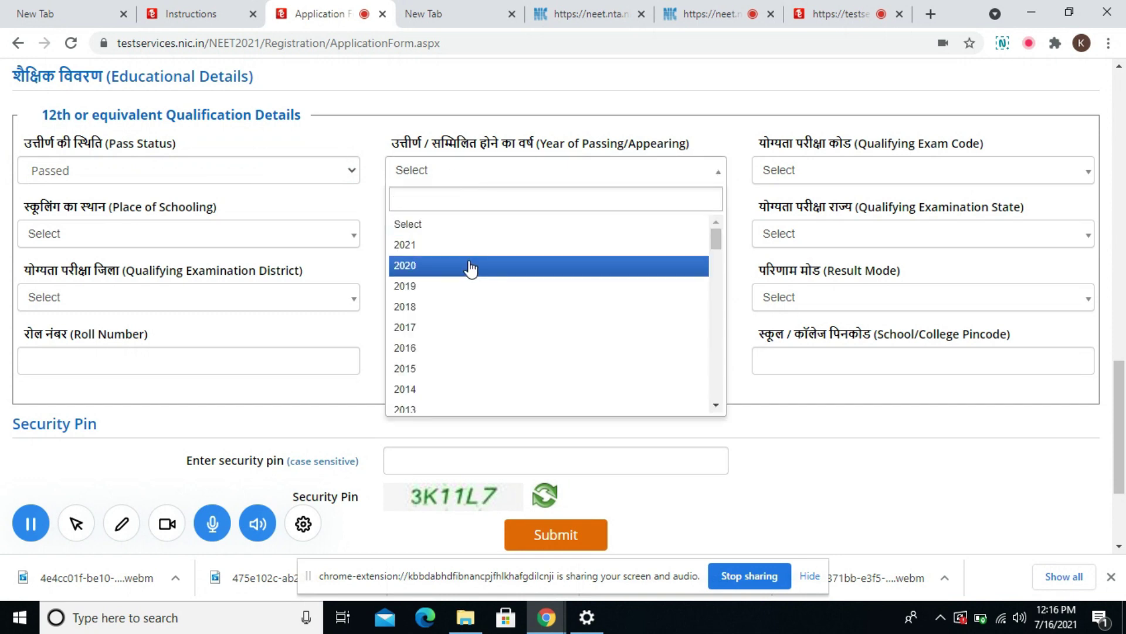
{"action": "scroll", "coordinate": [469, 264], "scroll_direction": "down", "scroll_amount": 3}
{"action": "left_click", "coordinate": [473, 316]}
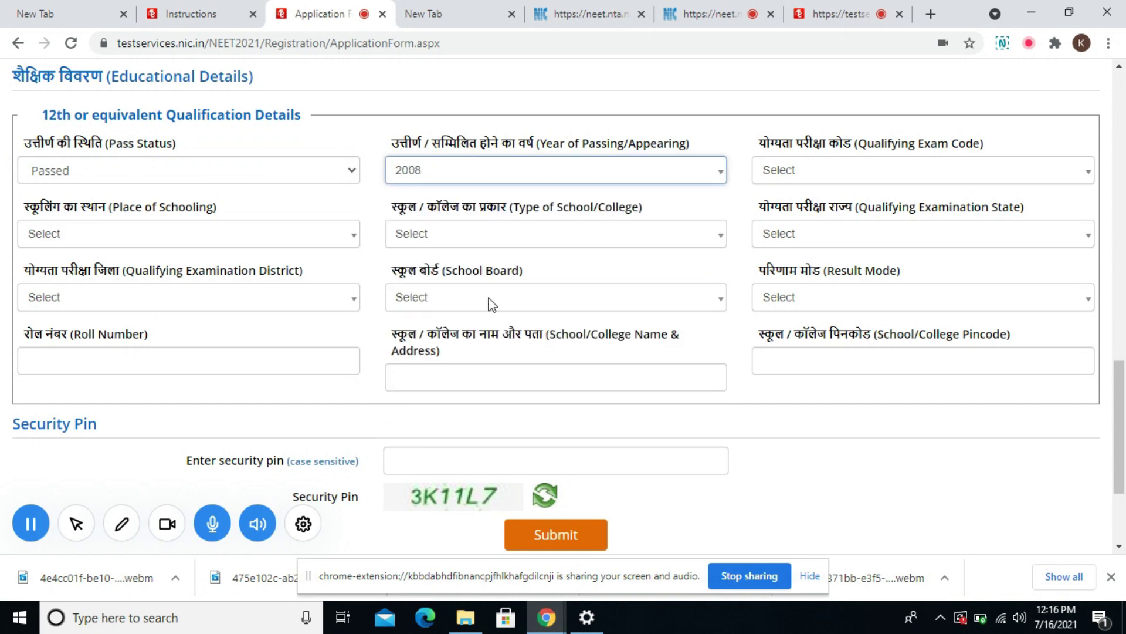
{"action": "left_click", "coordinate": [810, 170]}
{"action": "left_click", "coordinate": [817, 265]}
{"action": "left_click", "coordinate": [123, 238]}
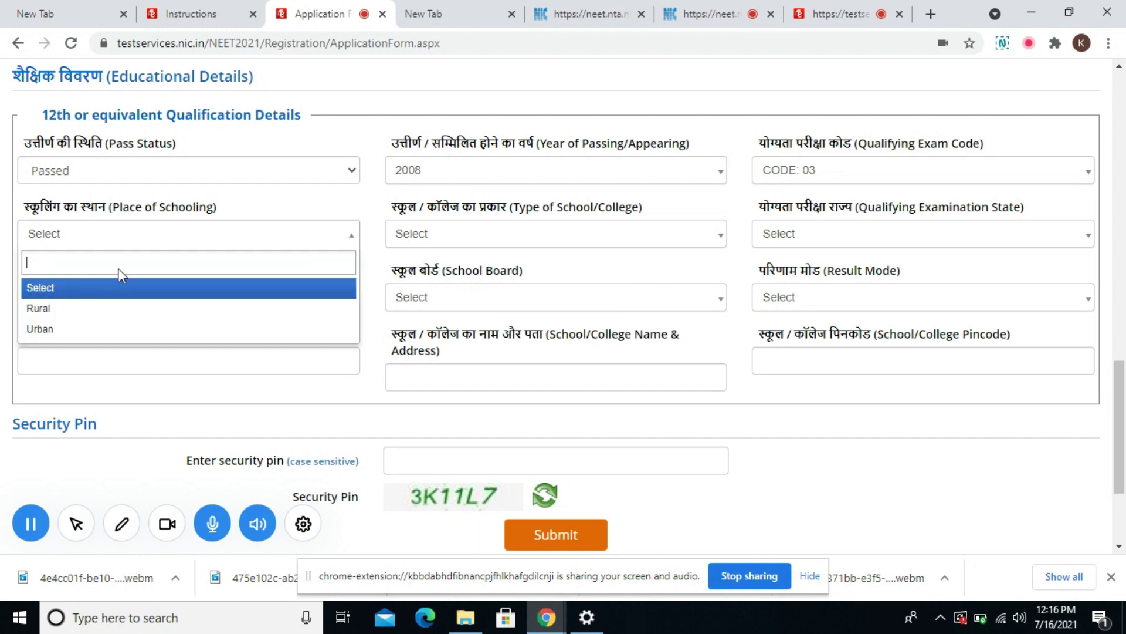
{"action": "left_click", "coordinate": [116, 308]}
{"action": "left_click", "coordinate": [133, 244]}
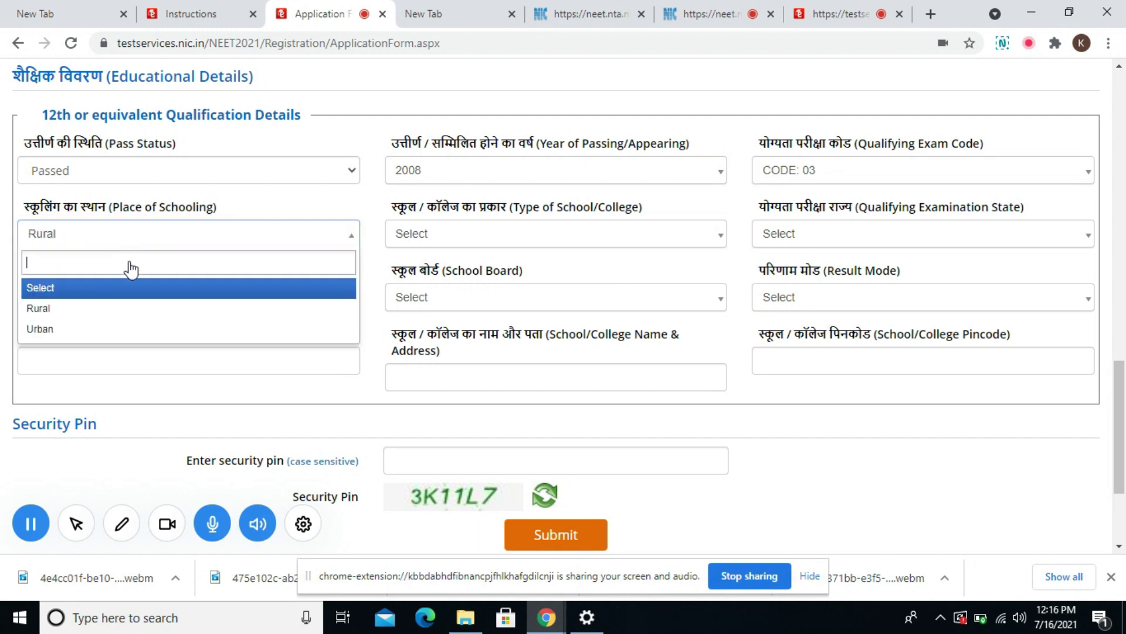
{"action": "left_click", "coordinate": [110, 329]}
Set State Government school, Andhra Pradesh, Anantapur district, NCVT board and Percentage result mode
{"action": "left_click", "coordinate": [475, 233]}
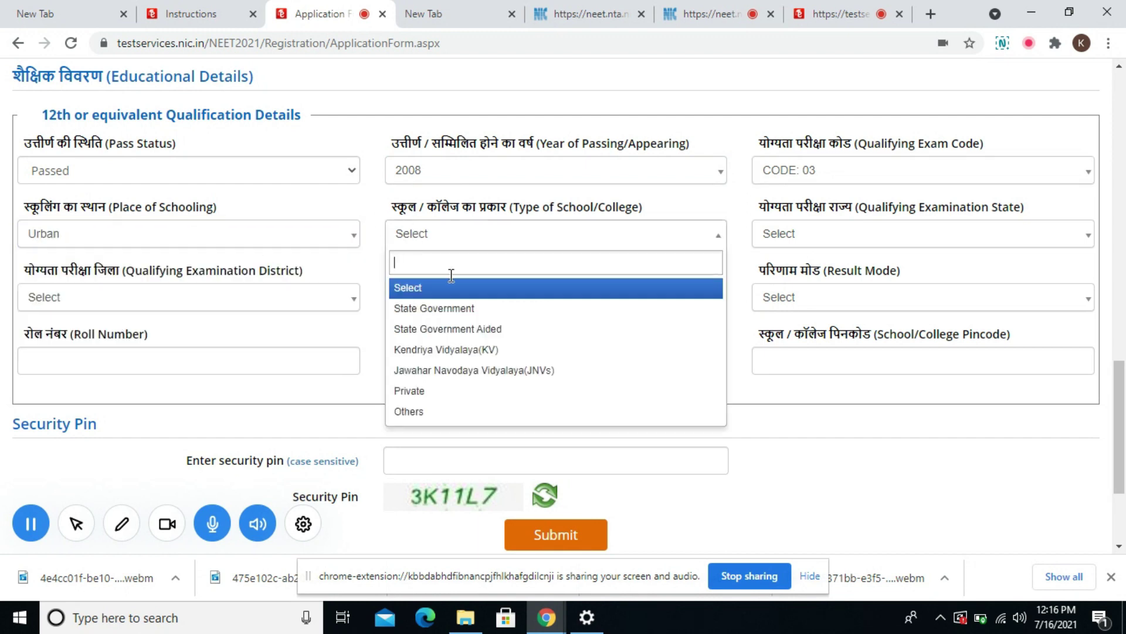
{"action": "left_click", "coordinate": [434, 308]}
{"action": "left_click", "coordinate": [792, 235]}
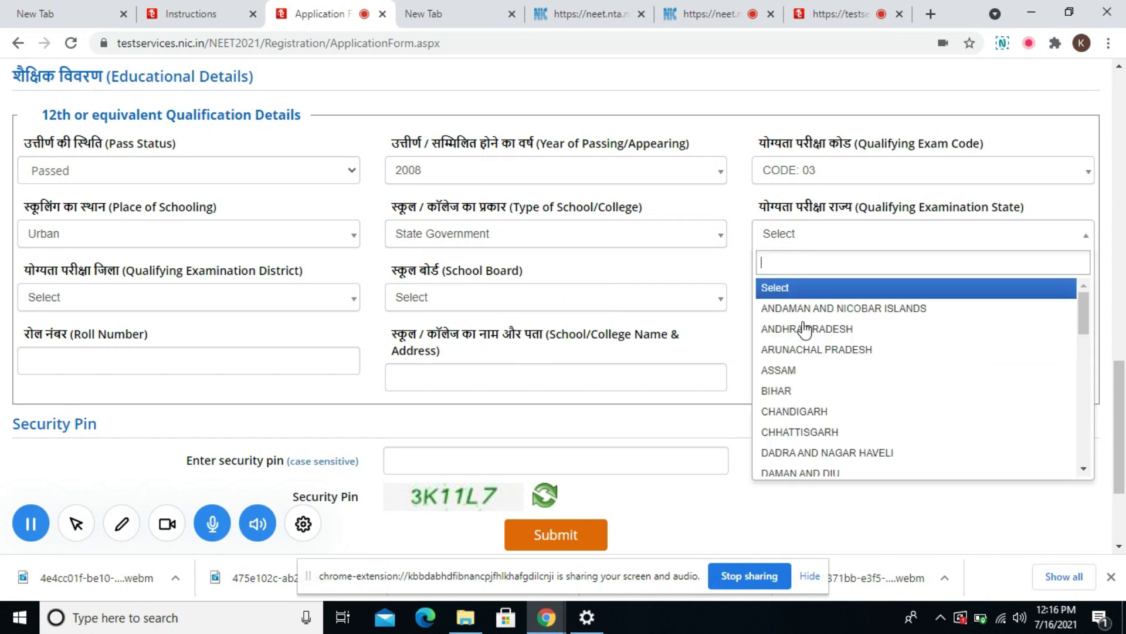
{"action": "left_click", "coordinate": [799, 327]}
{"action": "left_click", "coordinate": [76, 297]}
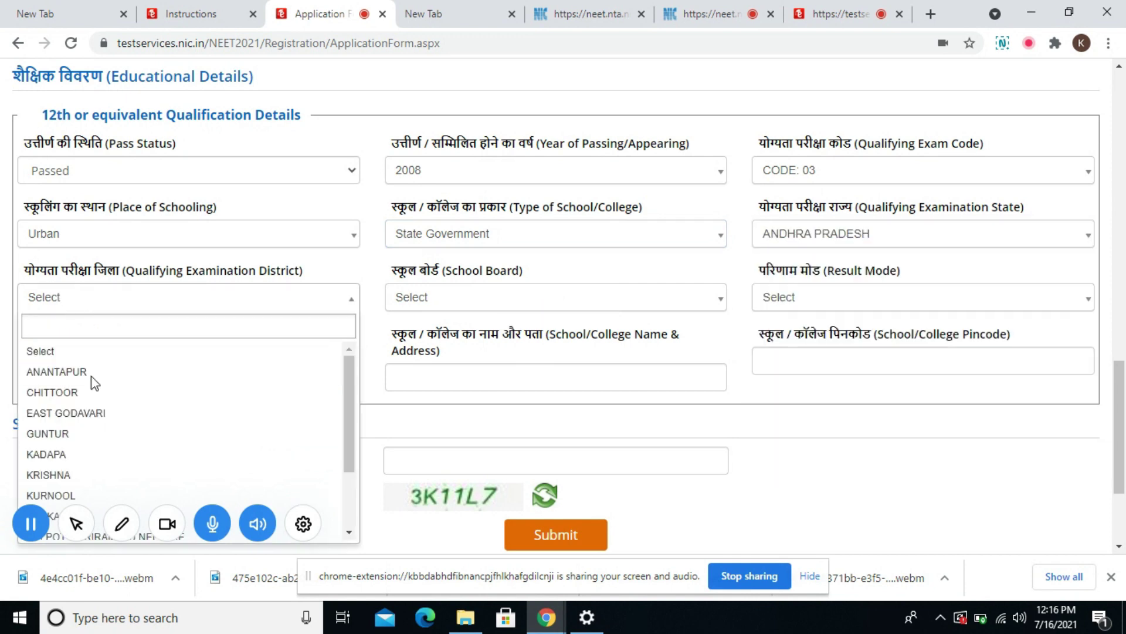
{"action": "left_click", "coordinate": [146, 298]}
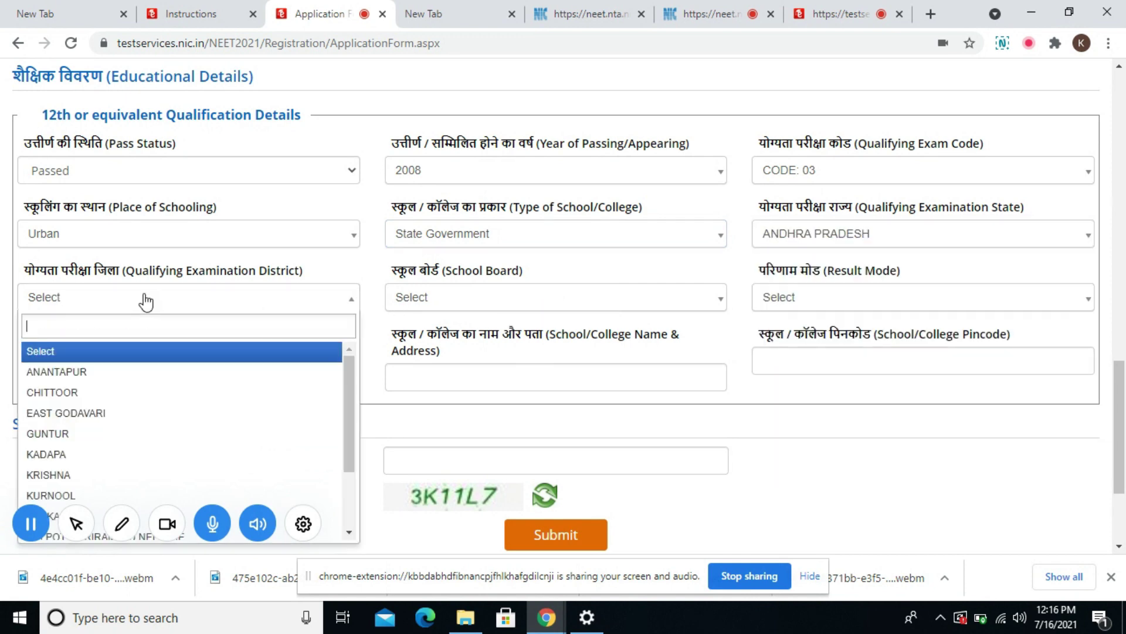
{"action": "left_click", "coordinate": [89, 299]}
{"action": "left_click", "coordinate": [100, 373]}
{"action": "left_click", "coordinate": [417, 305]}
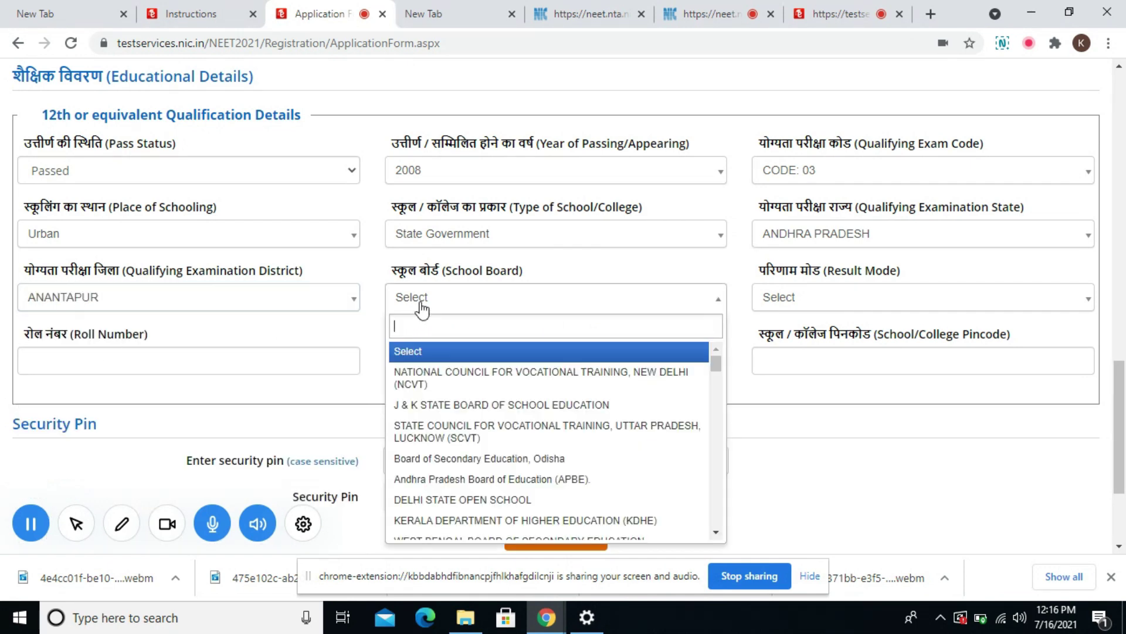
{"action": "left_click", "coordinate": [452, 374]}
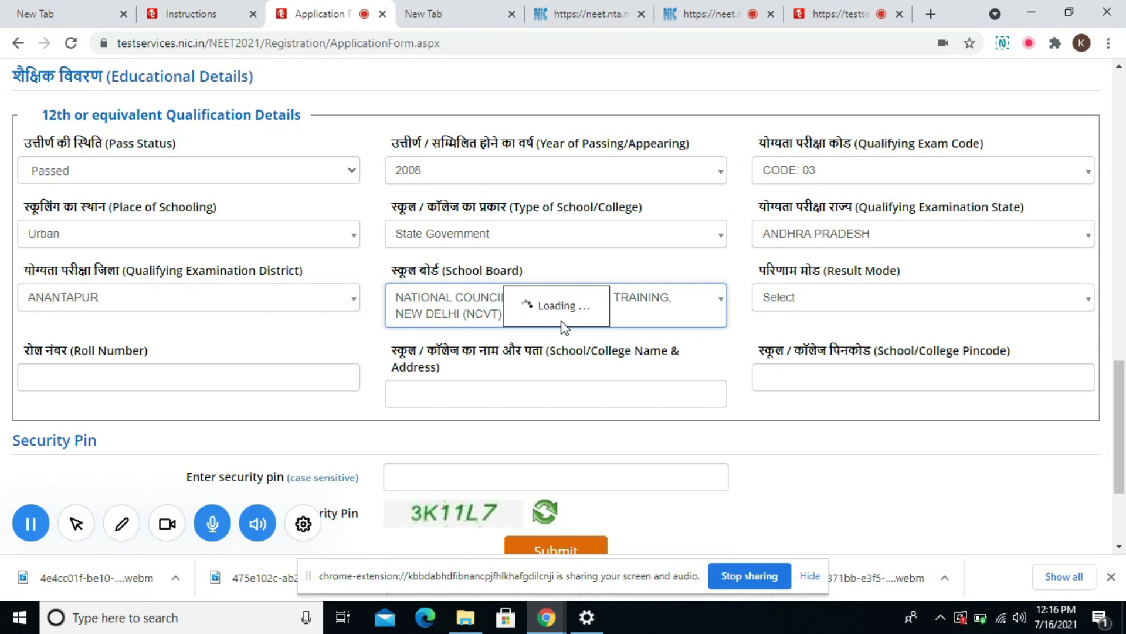
{"action": "left_click", "coordinate": [769, 302]}
{"action": "left_click", "coordinate": [779, 381]}
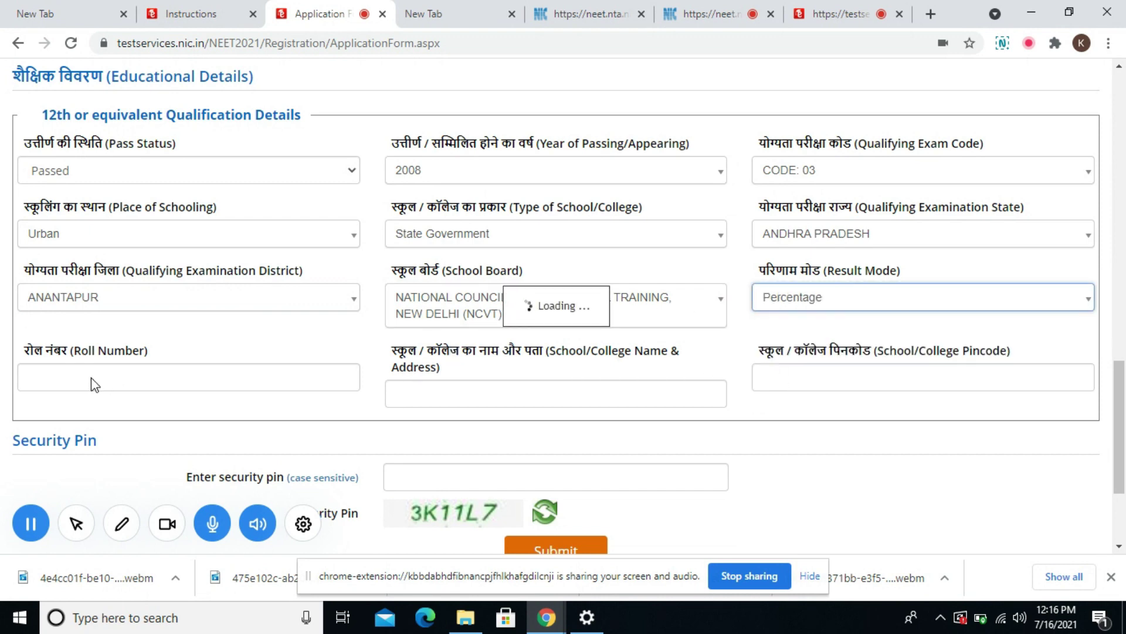
Enter total marks 98 and obtained marks 98 so the percentage calculates
{"action": "scroll", "coordinate": [90, 378], "scroll_direction": "down", "scroll_amount": 2}
{"action": "scroll", "coordinate": [90, 382], "scroll_direction": "down", "scroll_amount": 2}
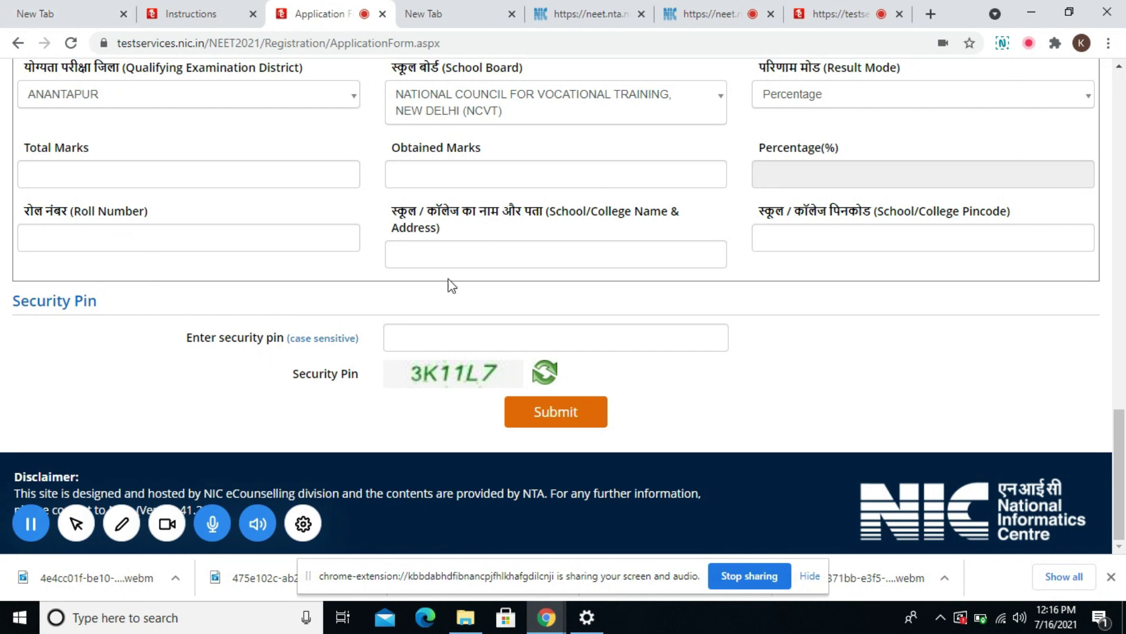
{"action": "left_click", "coordinate": [217, 244]}
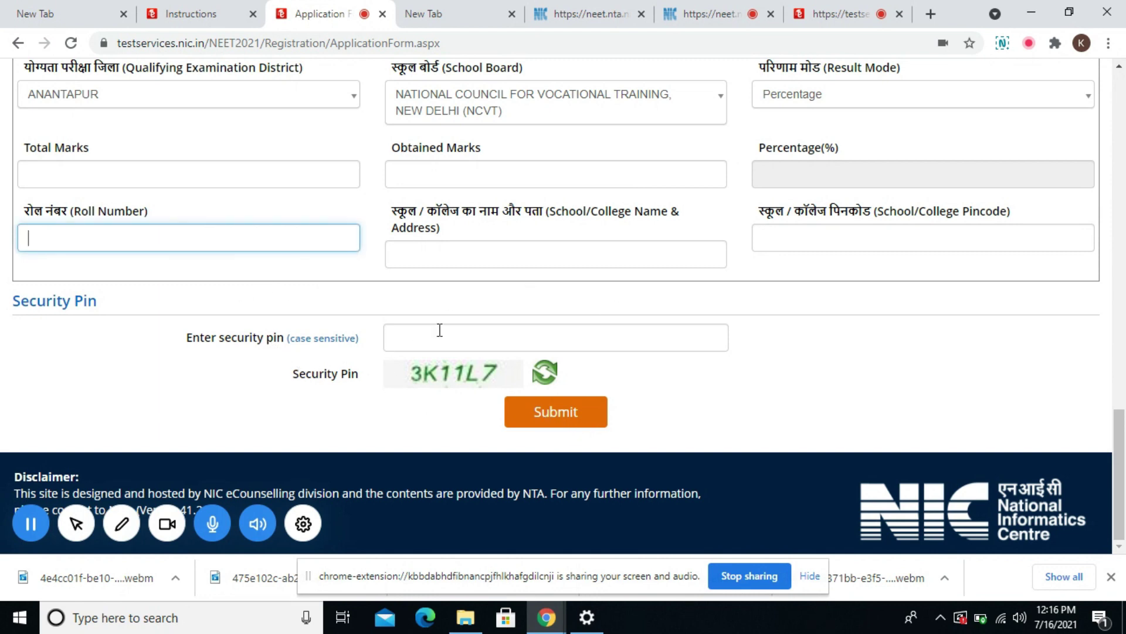
{"action": "left_click", "coordinate": [73, 179]}
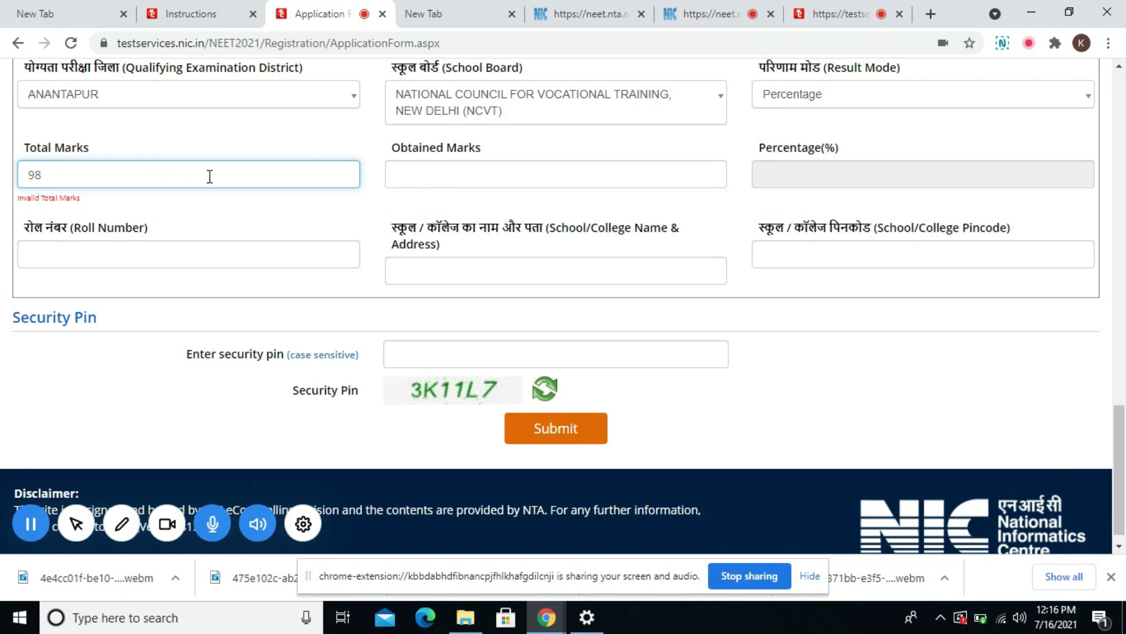
{"action": "left_click", "coordinate": [506, 186]}
{"action": "left_click", "coordinate": [176, 179]}
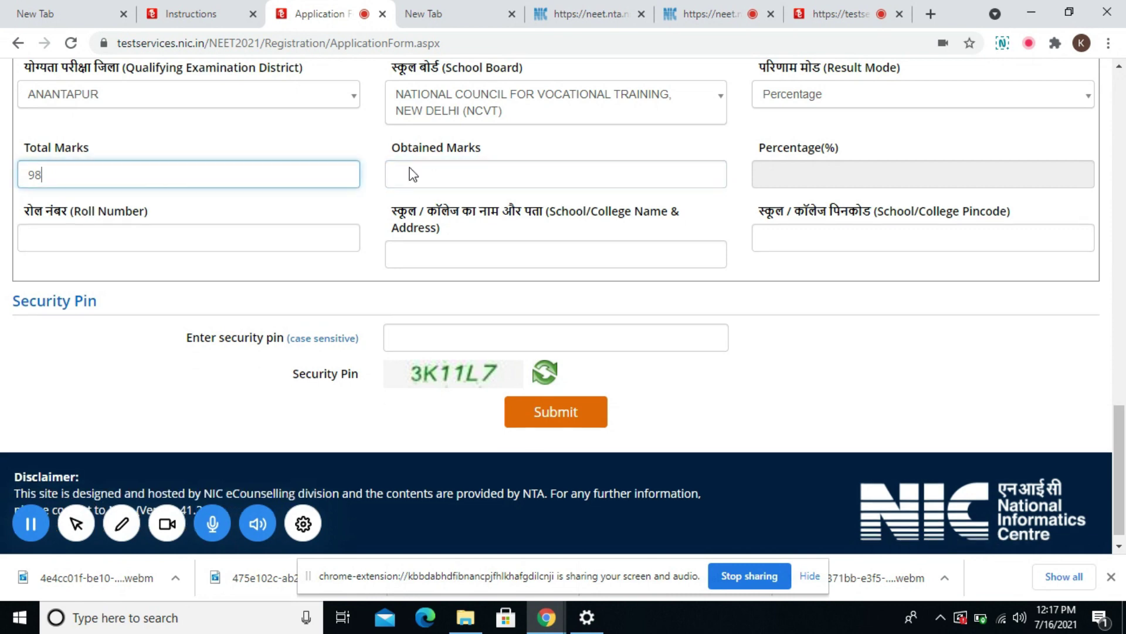
{"action": "left_click", "coordinate": [480, 174]}
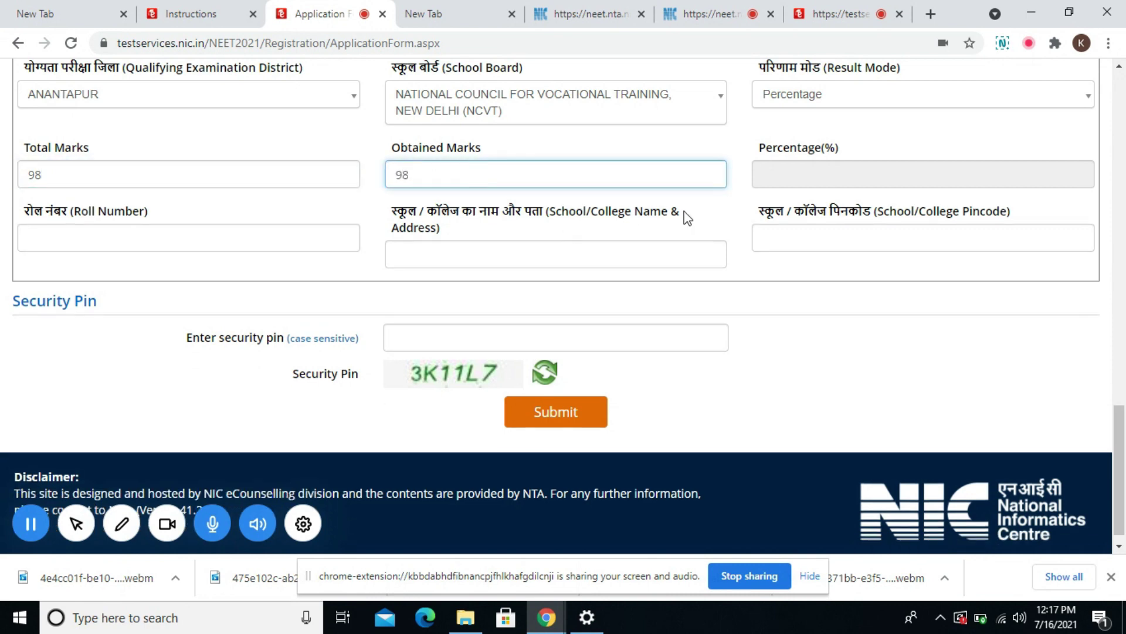
{"action": "left_click", "coordinate": [759, 181]}
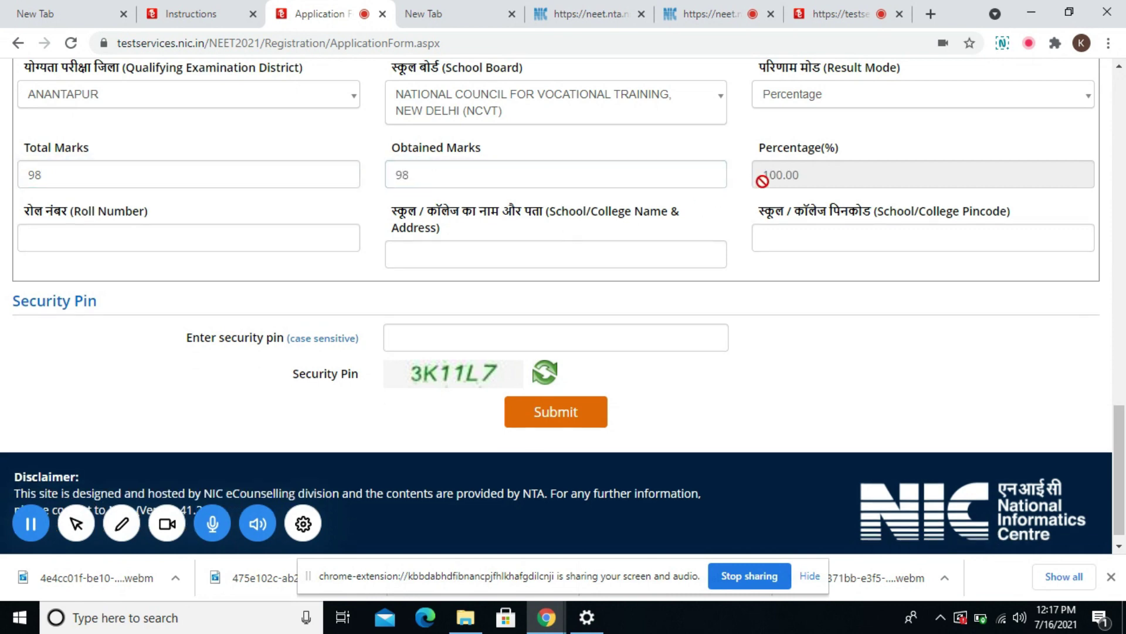
Enter roll number, school name 'blue bells school', pincode and security pin, then submit
{"action": "left_click", "coordinate": [213, 244]}
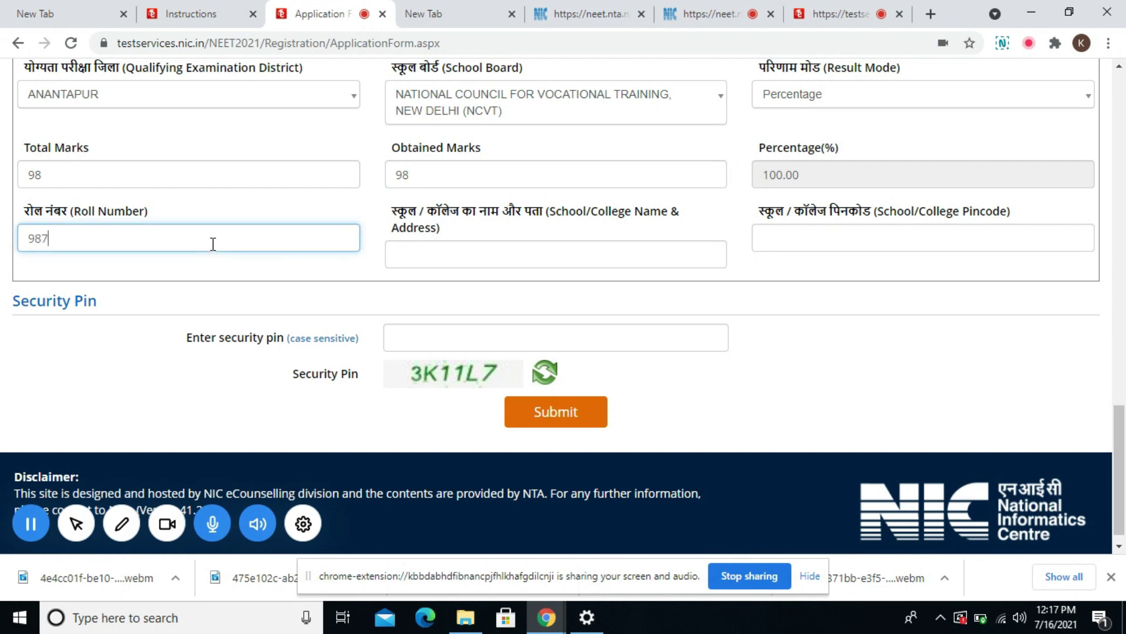
{"action": "left_click", "coordinate": [445, 255]}
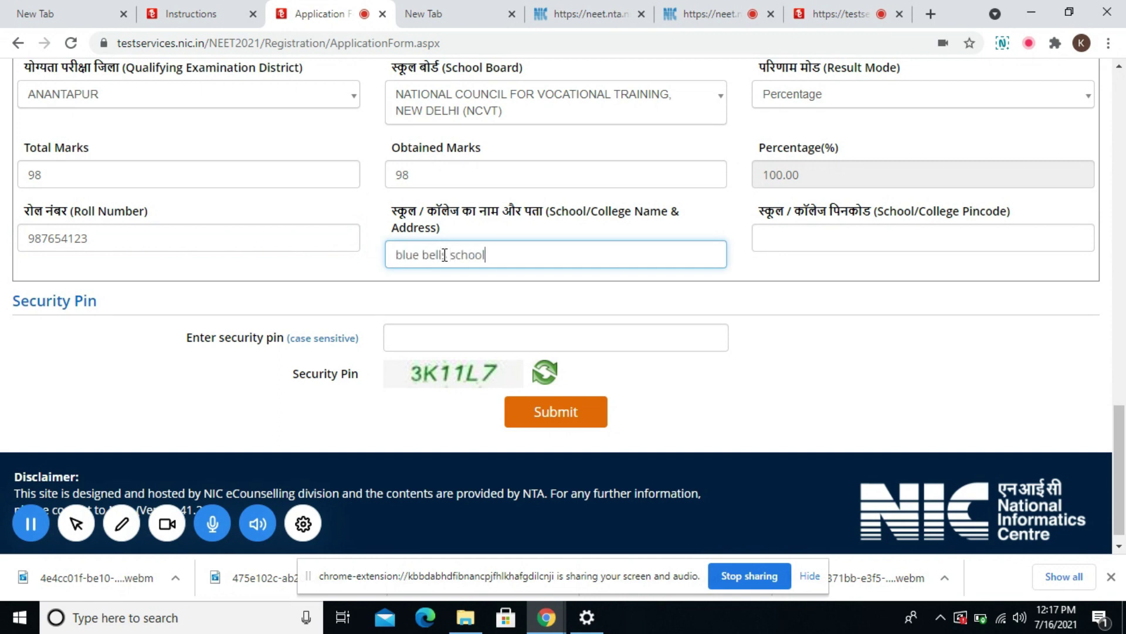
{"action": "left_click", "coordinate": [824, 236]}
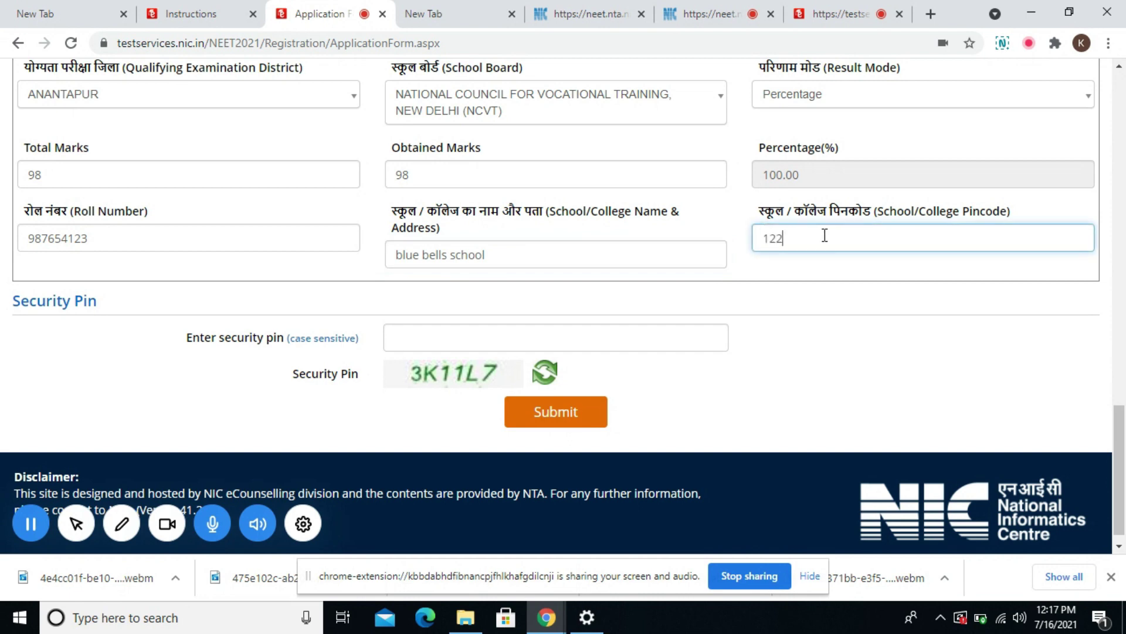
{"action": "left_click", "coordinate": [436, 335]}
{"action": "left_click", "coordinate": [589, 414]}
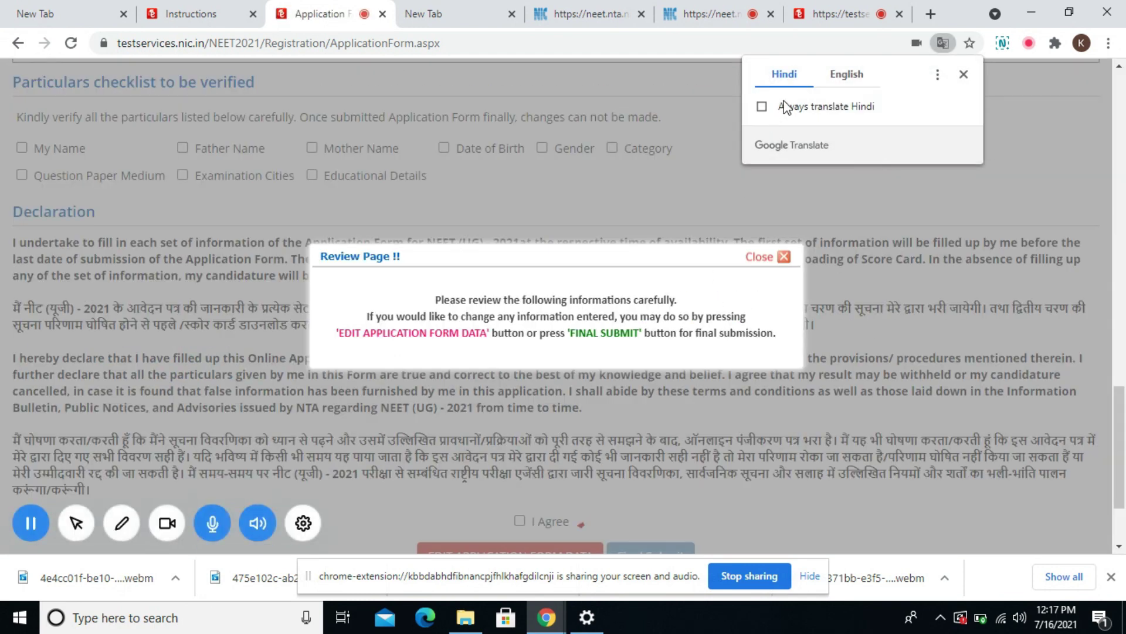
Dismiss the review reminder, tick I Agree, and clear the unverified-particulars warning
{"action": "scroll", "coordinate": [680, 315], "scroll_direction": "down", "scroll_amount": 2}
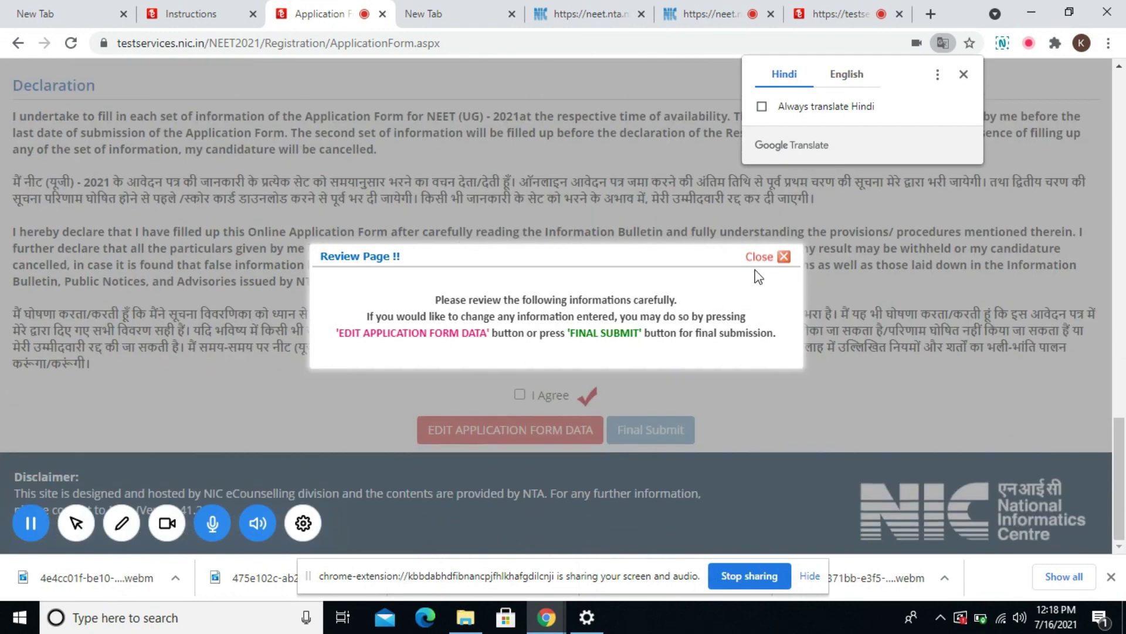
{"action": "left_click", "coordinate": [785, 257]}
{"action": "scroll", "coordinate": [630, 276], "scroll_direction": "up", "scroll_amount": 10}
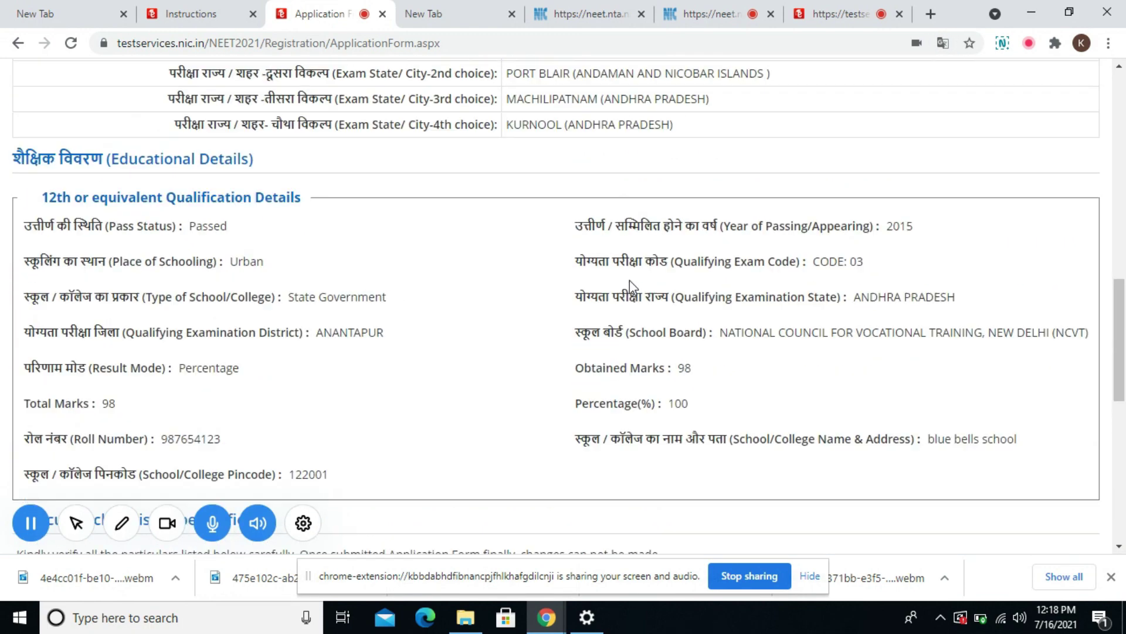
{"action": "scroll", "coordinate": [630, 281], "scroll_direction": "down", "scroll_amount": 10}
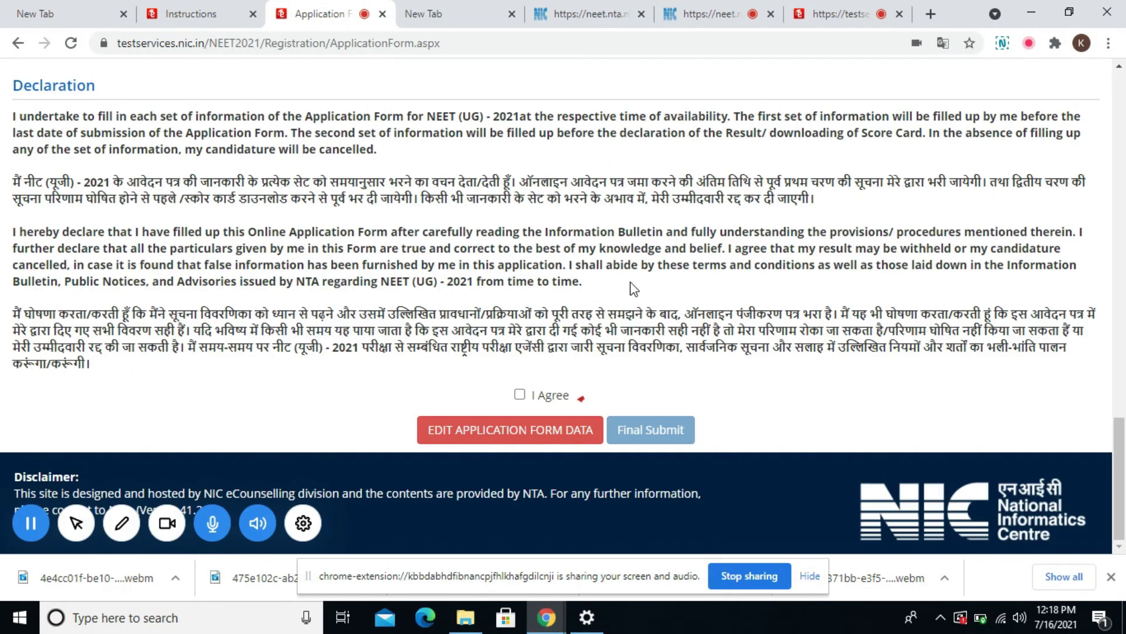
{"action": "left_click", "coordinate": [520, 395]}
{"action": "left_click", "coordinate": [699, 152]}
{"action": "scroll", "coordinate": [528, 246], "scroll_direction": "up", "scroll_amount": 5}
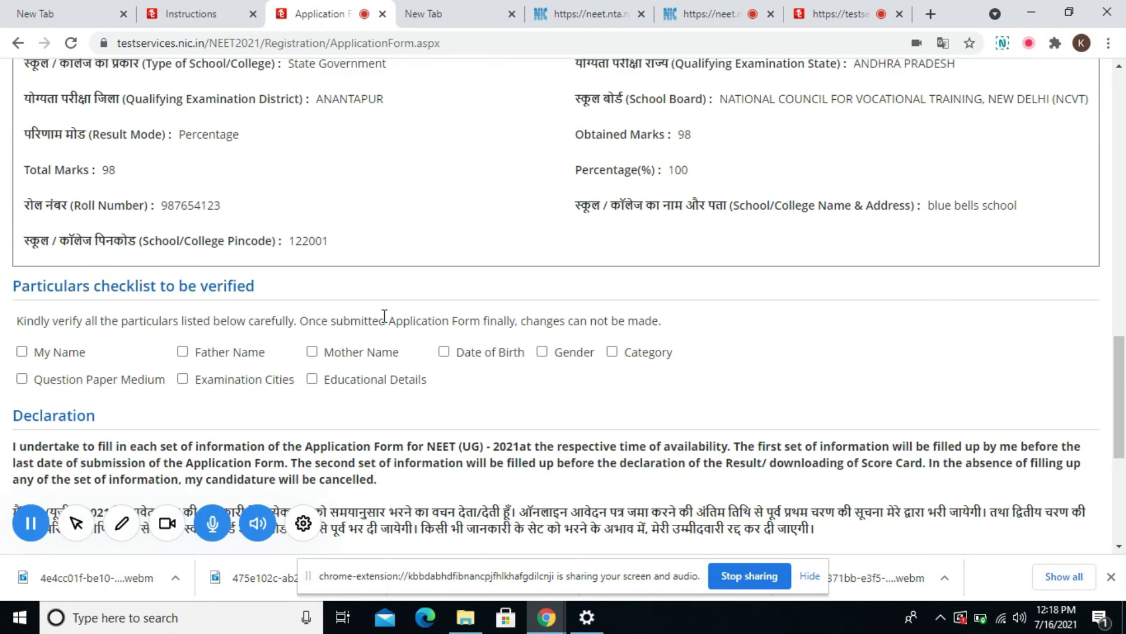
Mark Name, Father, Mother, Gender, Category, Medium, Cities and Educational Details as verified
{"action": "left_click", "coordinate": [21, 353]}
{"action": "left_click", "coordinate": [183, 379]}
{"action": "left_click", "coordinate": [22, 379]}
{"action": "left_click", "coordinate": [183, 352]}
{"action": "left_click", "coordinate": [312, 352]}
{"action": "left_click", "coordinate": [313, 379]}
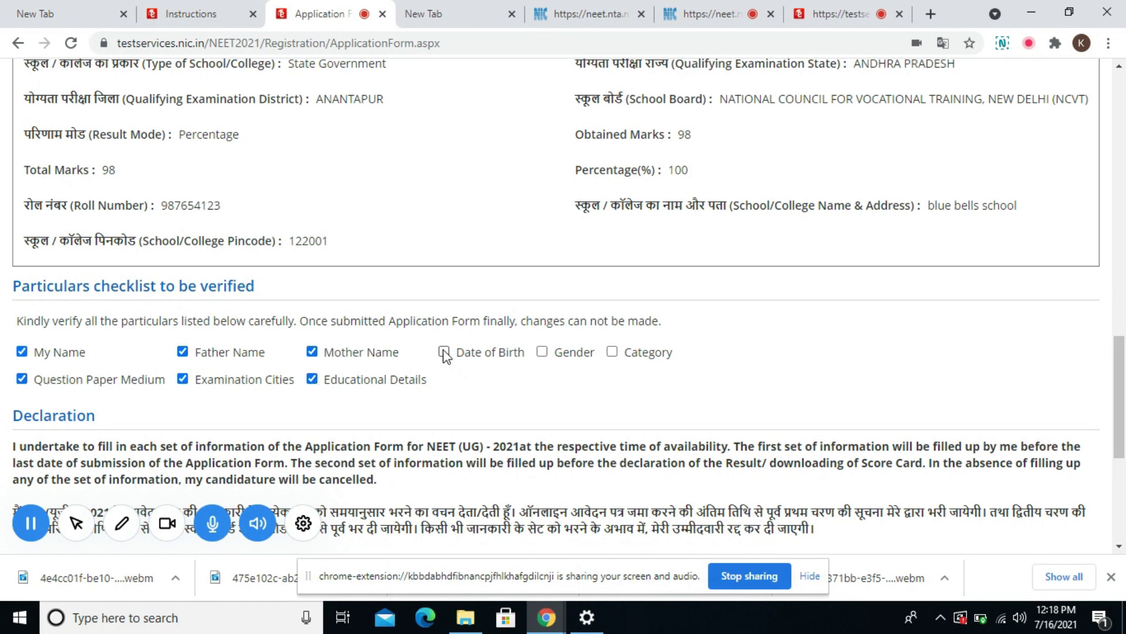
{"action": "left_click", "coordinate": [542, 352]}
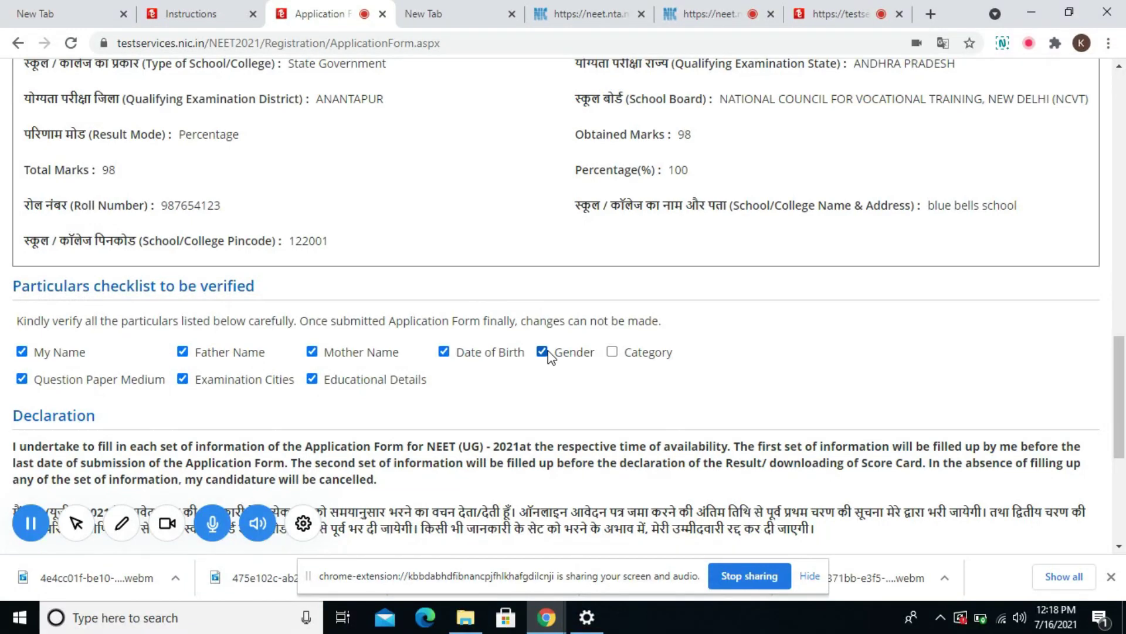
{"action": "left_click", "coordinate": [612, 352]}
Accept the declaration, Final Submit the application and confirm with Yes
{"action": "scroll", "coordinate": [639, 297], "scroll_direction": "down", "scroll_amount": 1}
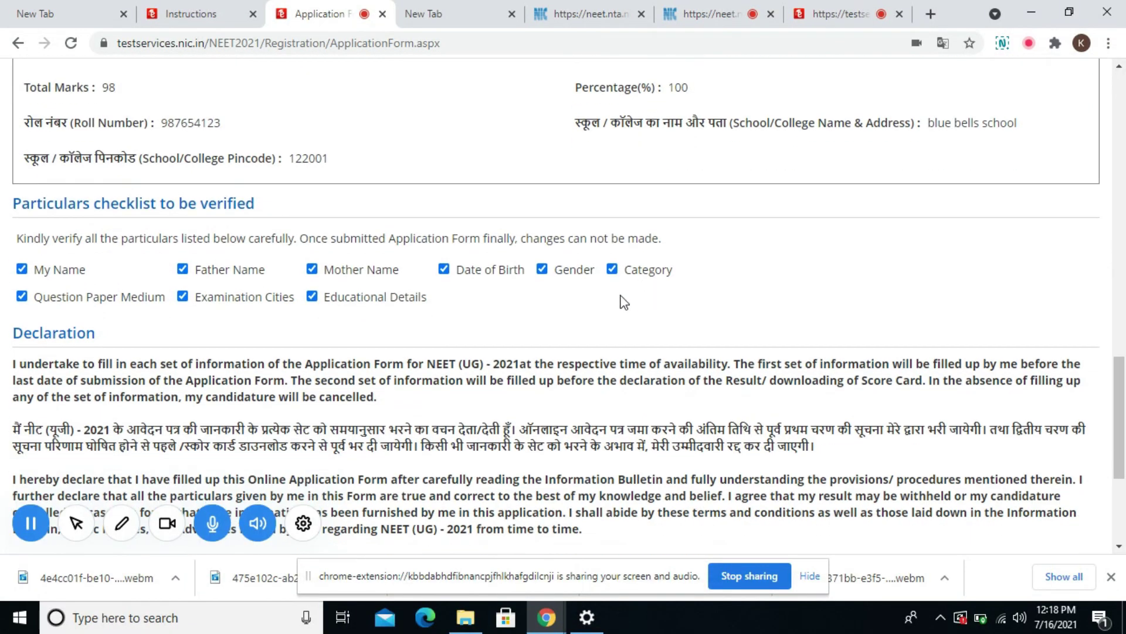
{"action": "scroll", "coordinate": [552, 364], "scroll_direction": "down", "scroll_amount": 3}
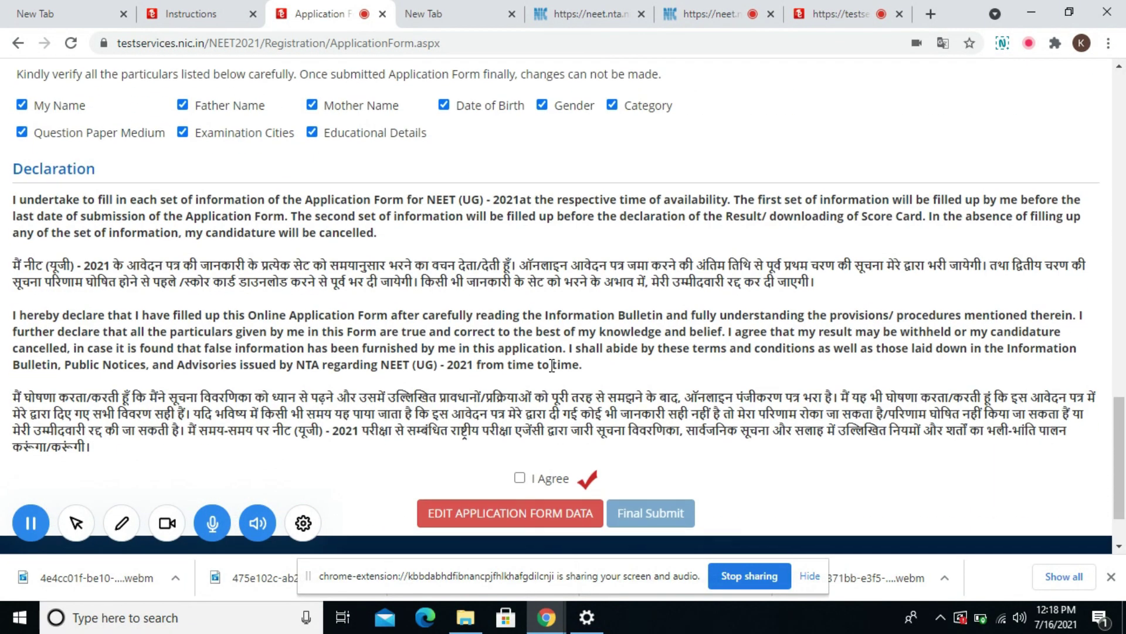
{"action": "left_click", "coordinate": [550, 393]}
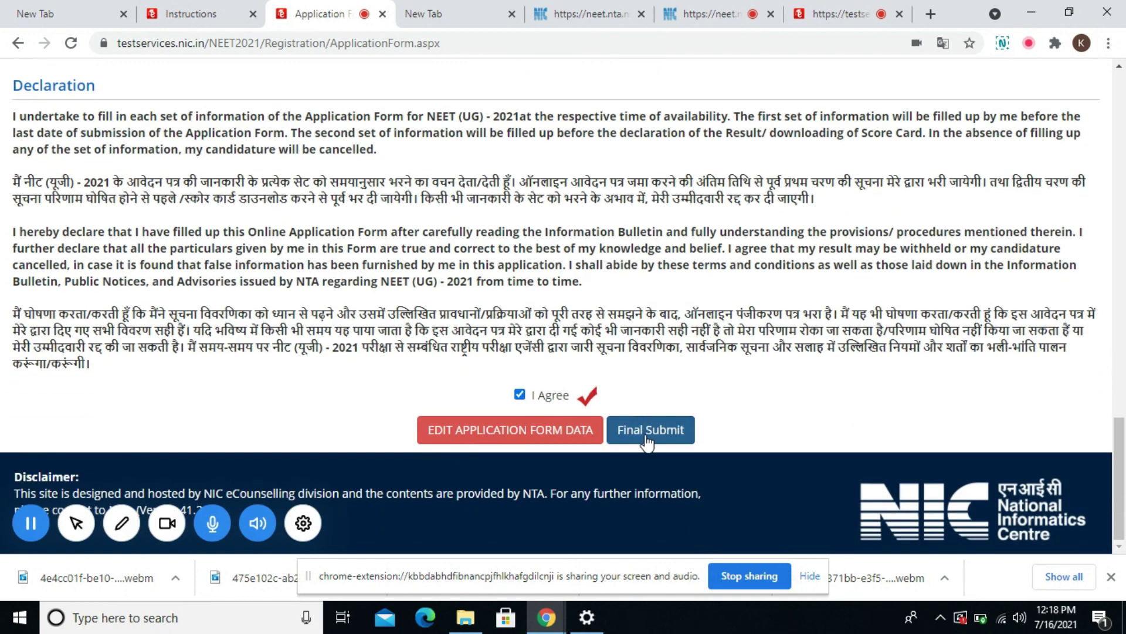
{"action": "left_click", "coordinate": [646, 433]}
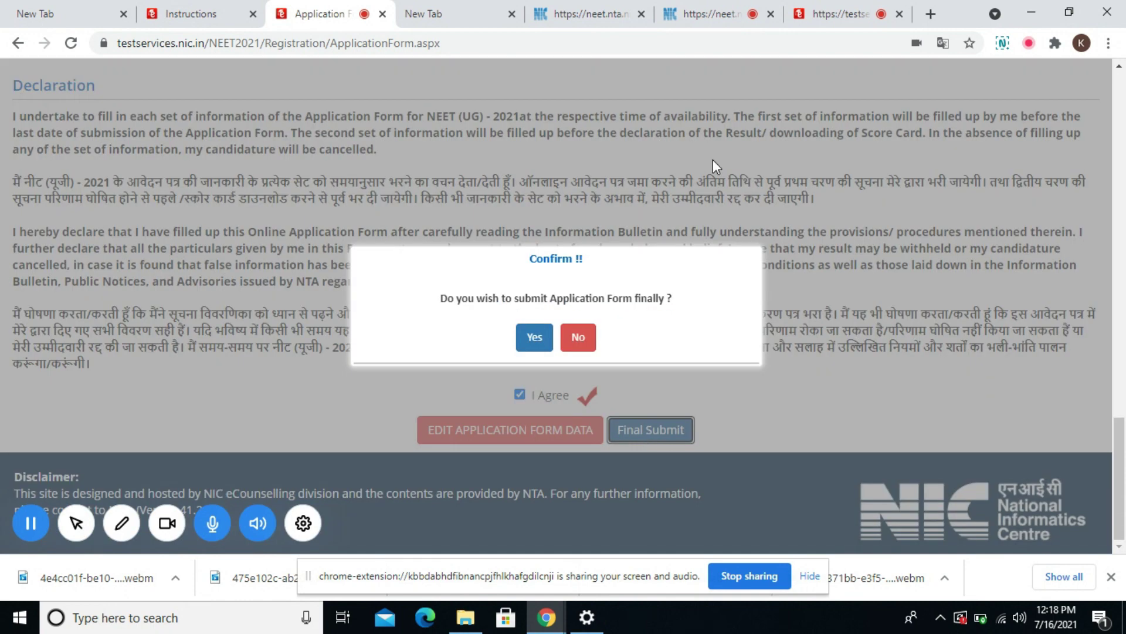
{"action": "left_click", "coordinate": [534, 337]}
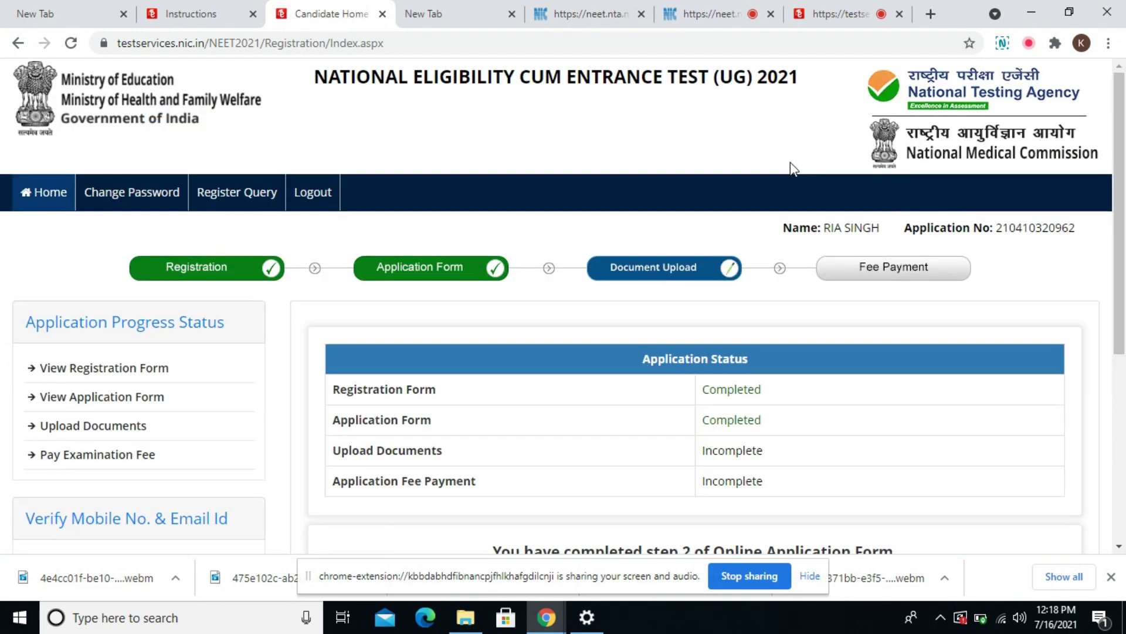
Open the Document Upload page from Candidate Home and review its upload requirements
{"action": "scroll", "coordinate": [792, 167], "scroll_direction": "down", "scroll_amount": 4}
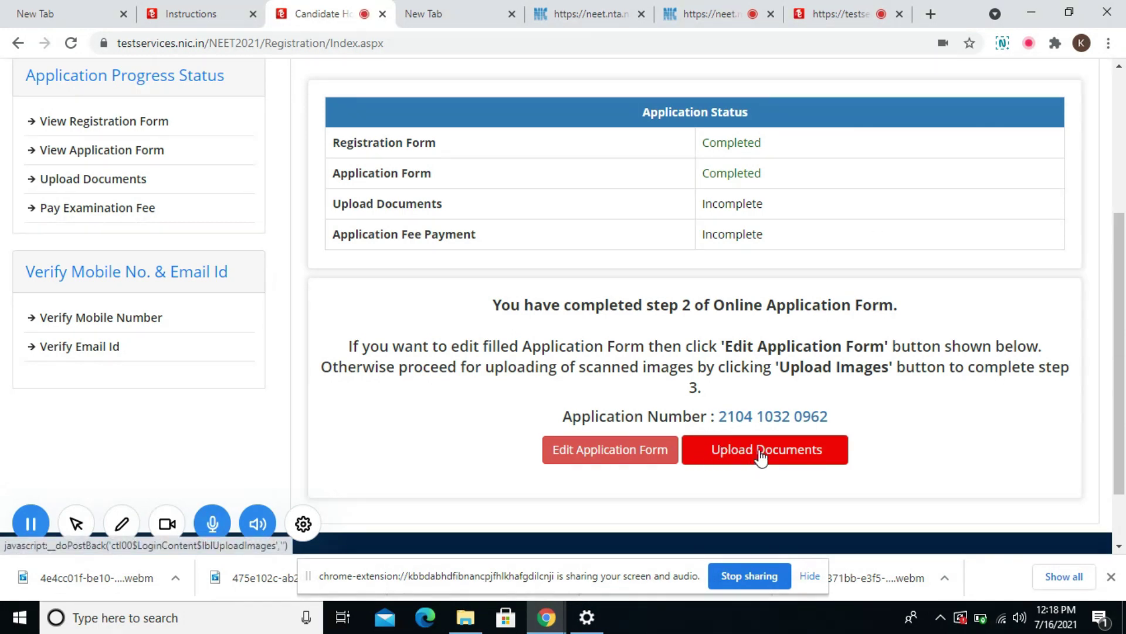
{"action": "scroll", "coordinate": [825, 455], "scroll_direction": "down", "scroll_amount": 1}
{"action": "left_click", "coordinate": [755, 367]}
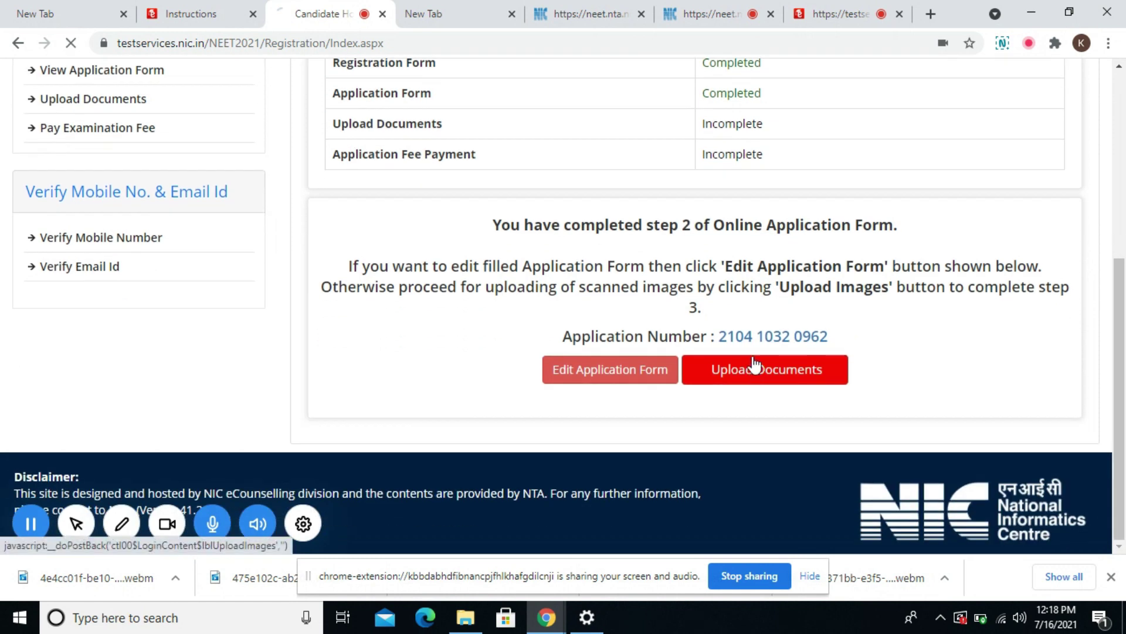
{"action": "scroll", "coordinate": [545, 226], "scroll_direction": "down", "scroll_amount": 1}
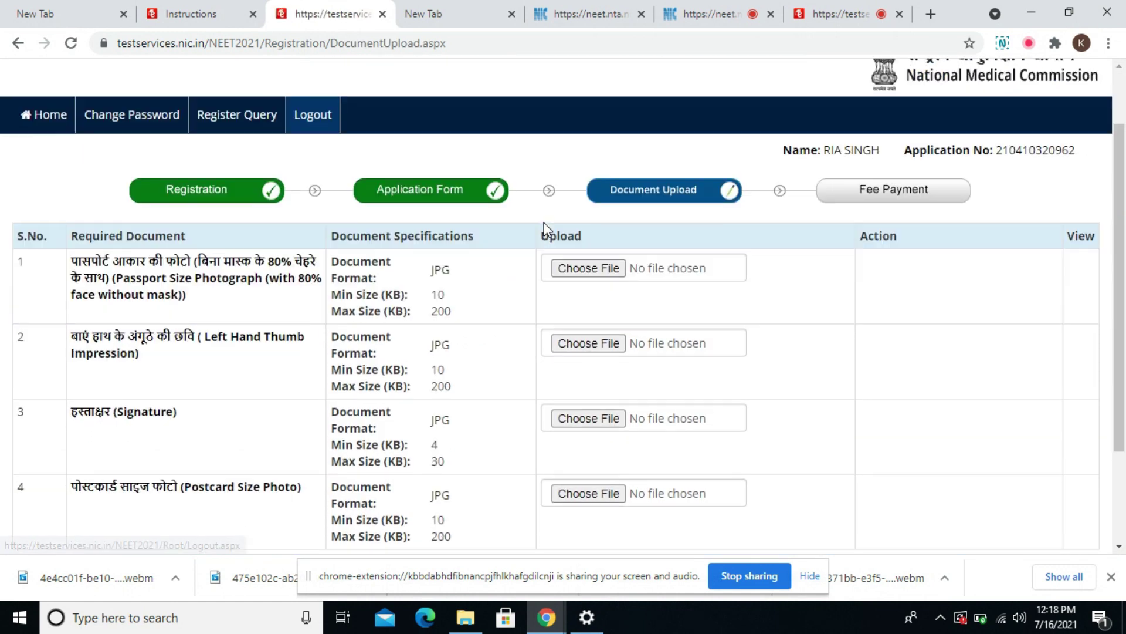
{"action": "scroll", "coordinate": [545, 226], "scroll_direction": "down", "scroll_amount": 1}
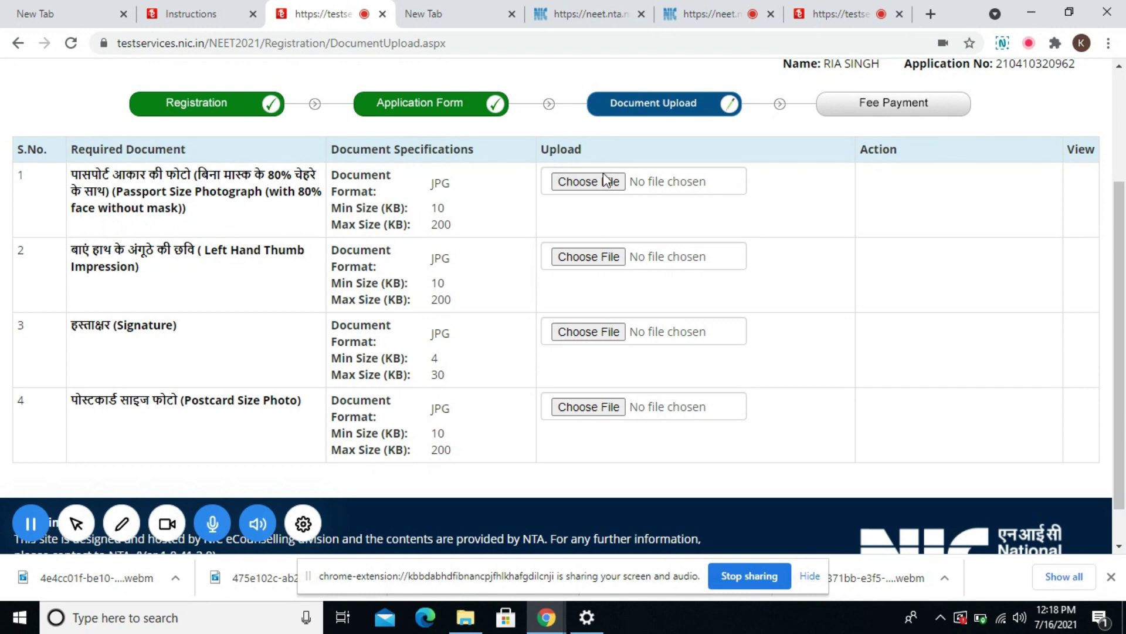
{"action": "scroll", "coordinate": [693, 218], "scroll_direction": "down", "scroll_amount": 1}
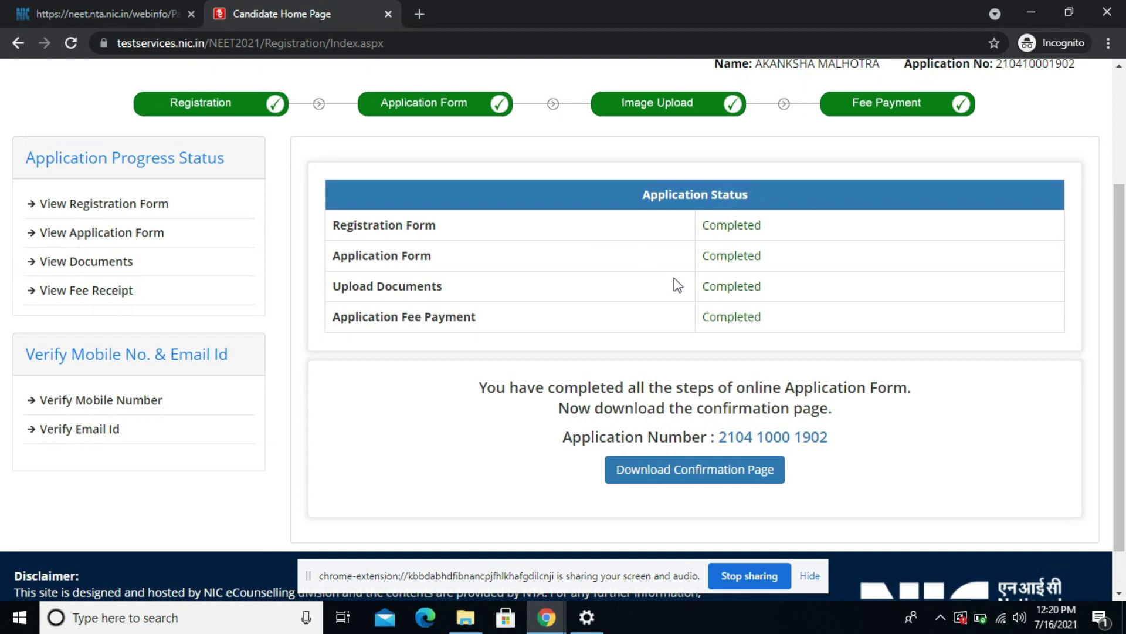
Open the confirmation page, dismiss the translation offer, and scroll through its details and images
{"action": "left_click", "coordinate": [681, 472]}
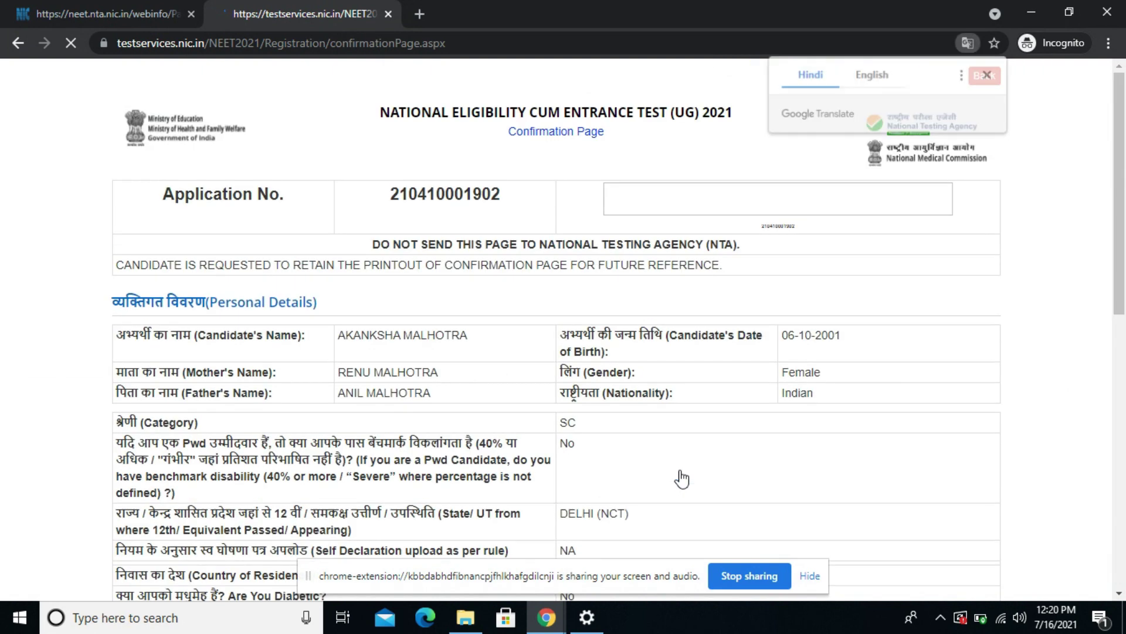
{"action": "scroll", "coordinate": [681, 478], "scroll_direction": "down", "scroll_amount": 1}
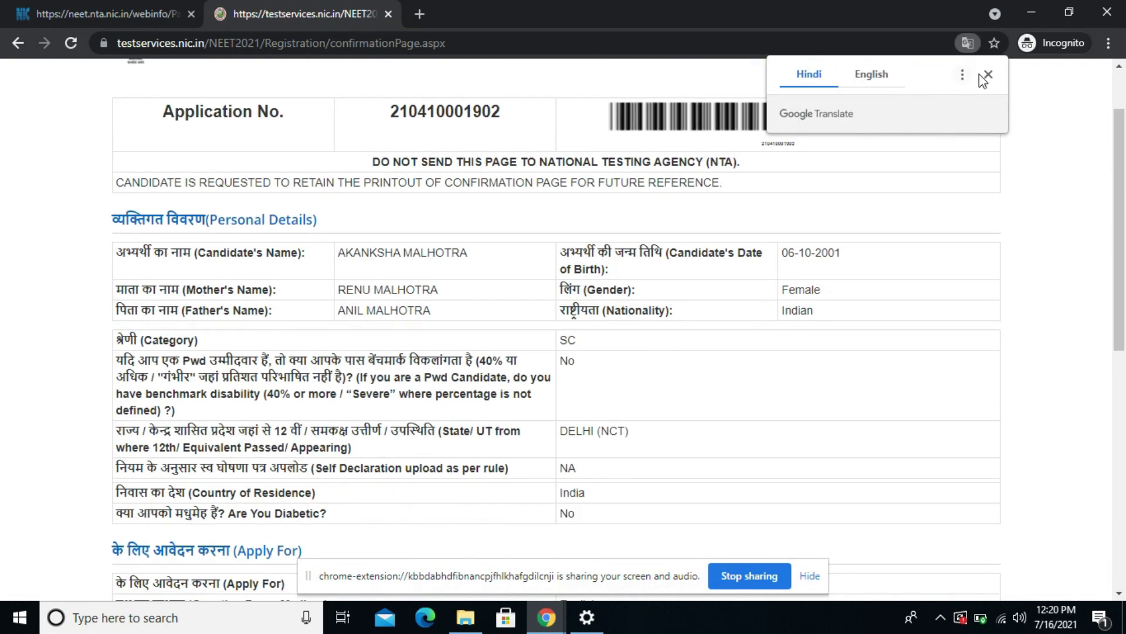
{"action": "left_click", "coordinate": [984, 79]}
{"action": "scroll", "coordinate": [717, 214], "scroll_direction": "up", "scroll_amount": 1}
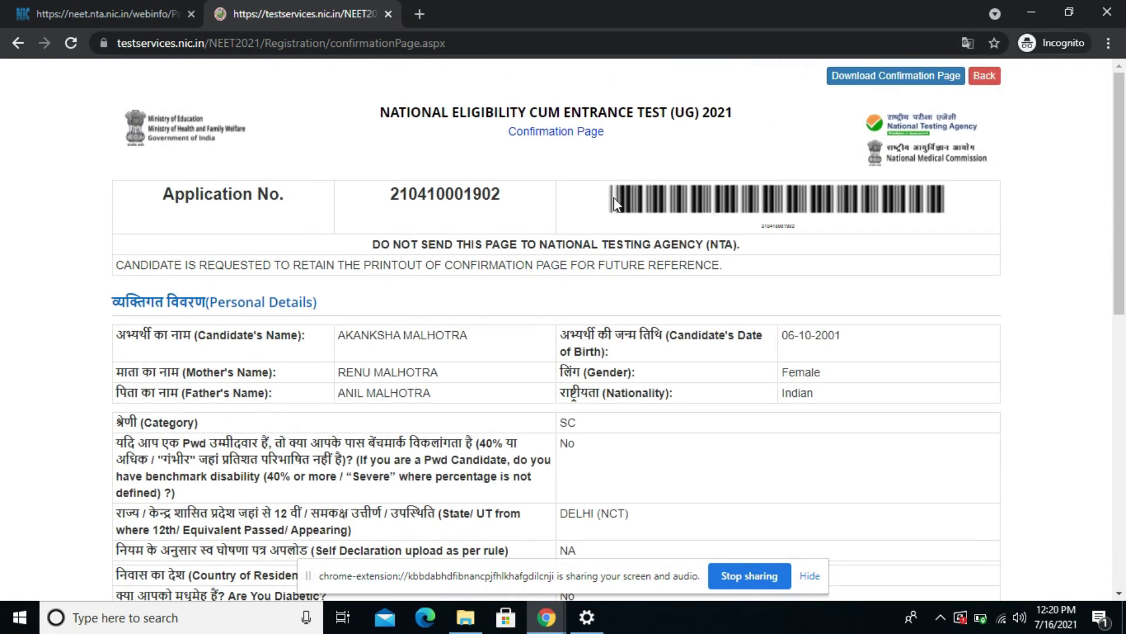
{"action": "scroll", "coordinate": [463, 185], "scroll_direction": "down", "scroll_amount": 1}
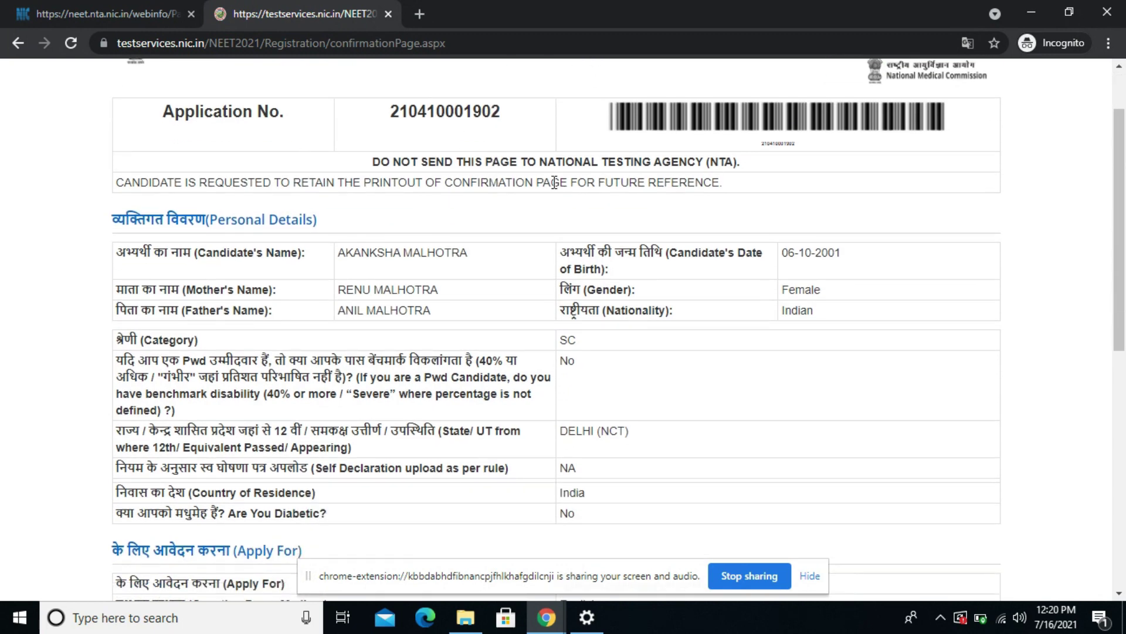
{"action": "scroll", "coordinate": [562, 189], "scroll_direction": "down", "scroll_amount": 1}
{"action": "scroll", "coordinate": [562, 189], "scroll_direction": "up", "scroll_amount": 1}
{"action": "scroll", "coordinate": [562, 189], "scroll_direction": "down", "scroll_amount": 1}
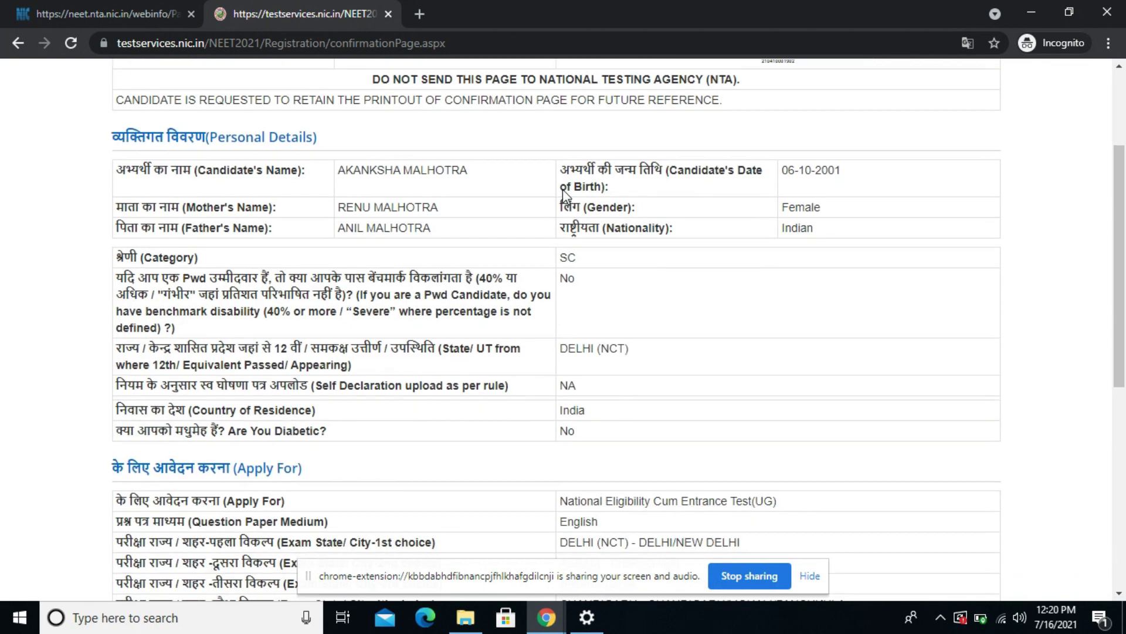
{"action": "scroll", "coordinate": [562, 189], "scroll_direction": "down", "scroll_amount": 1}
{"action": "scroll", "coordinate": [564, 190], "scroll_direction": "down", "scroll_amount": 4}
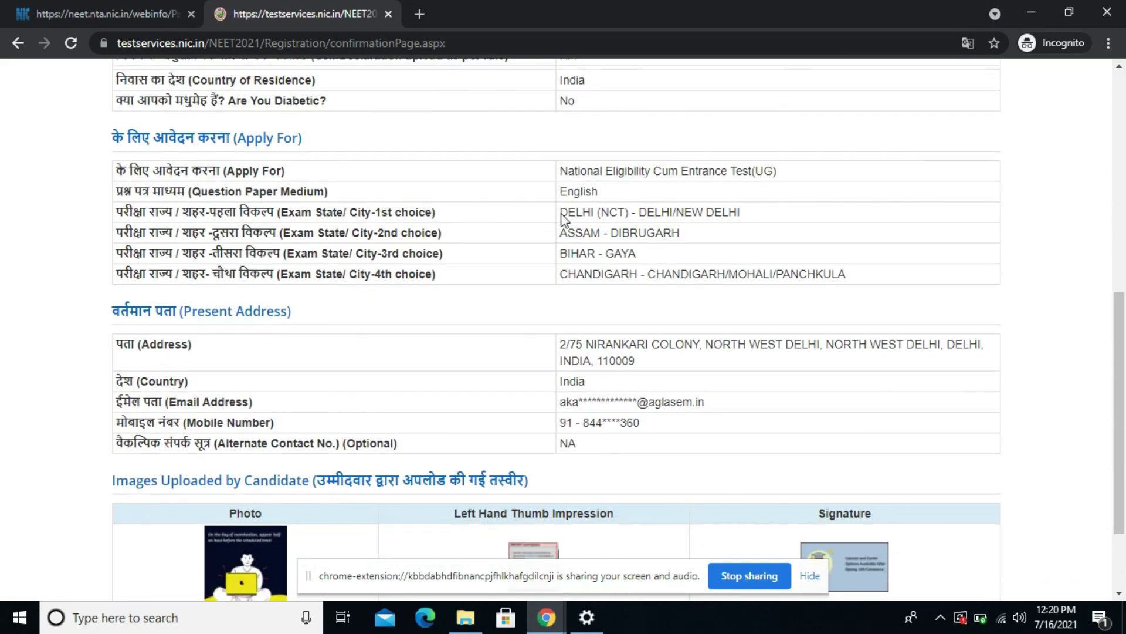
{"action": "scroll", "coordinate": [563, 213], "scroll_direction": "down", "scroll_amount": 1}
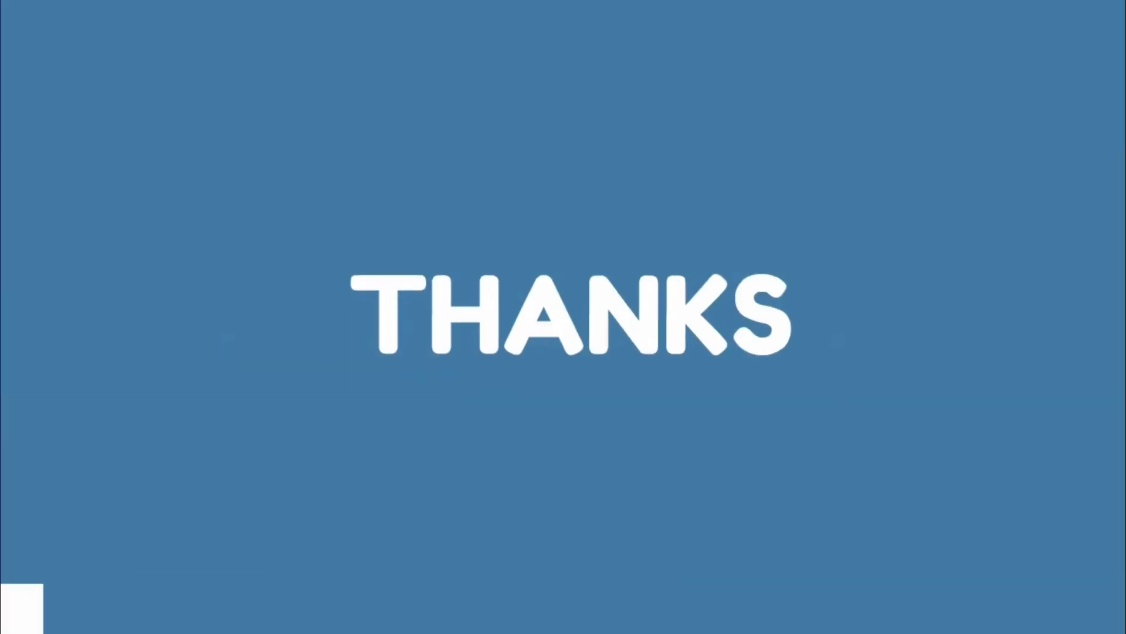